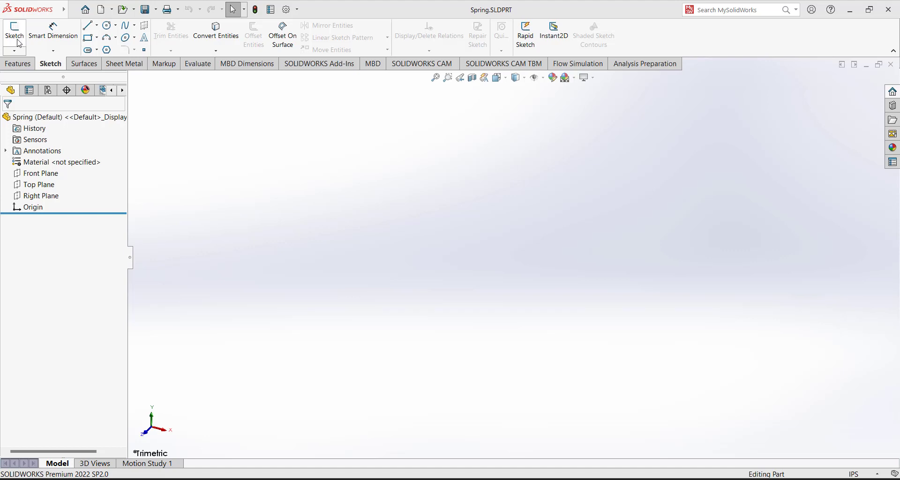
- Start a sketch on the Front Plane and begin a circle centred on the origin
click(21, 42)
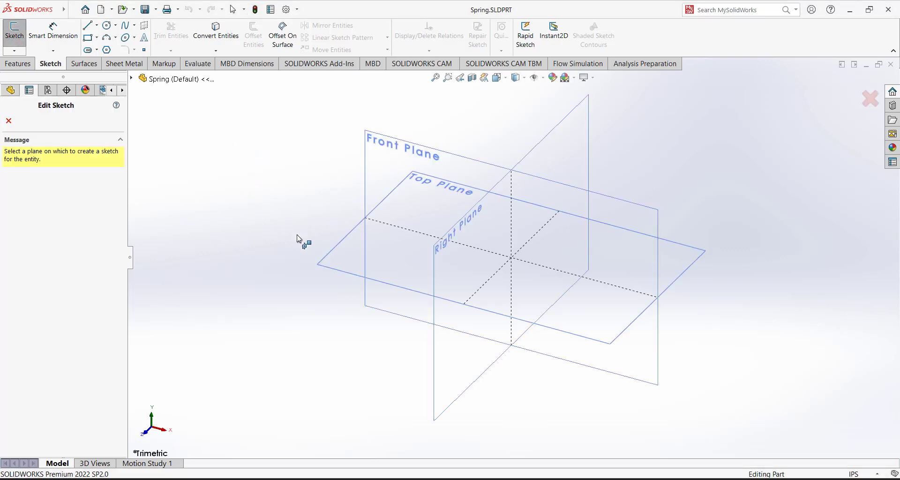
click(390, 156)
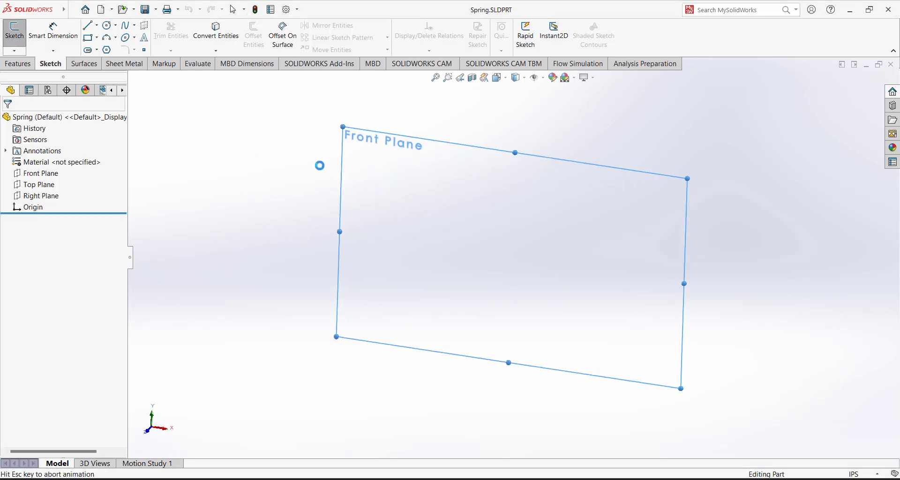
click(107, 25)
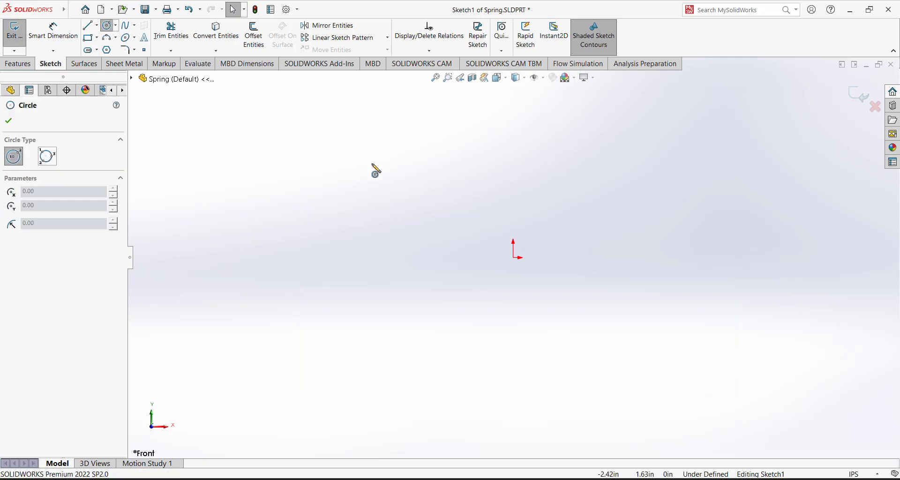
click(514, 258)
- Finish the origin circle, then draw red diameter marker lines over the Constant Pitch spring
click(537, 217)
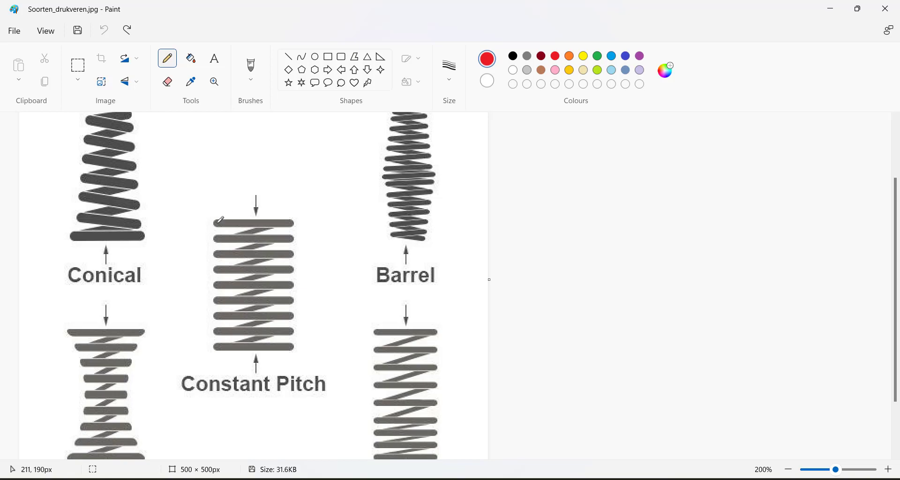
drag(216, 223, 216, 199)
drag(287, 224, 287, 179)
mouse_move(217, 201)
mouse_down()
mouse_move(223, 171)
mouse_move(249, 176)
mouse_up()
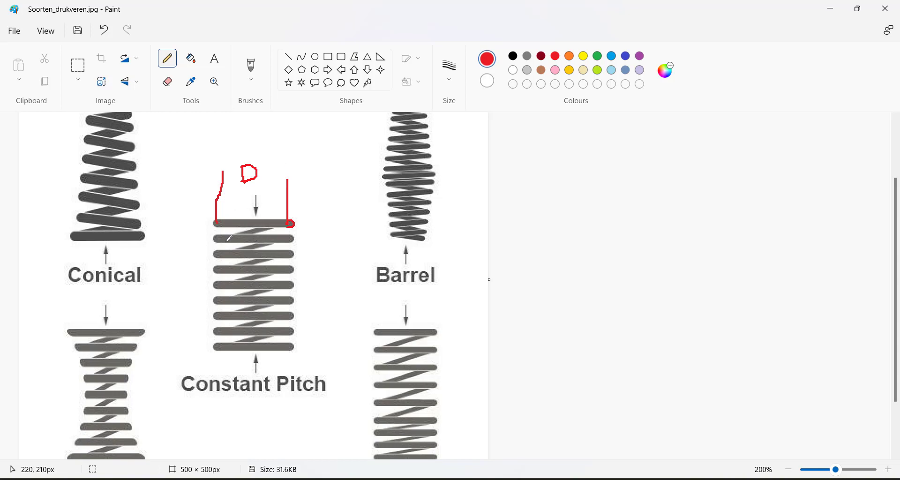
- Mark the coil pitch and overall length in red and circle the D label
mouse_move(218, 240)
mouse_down()
mouse_move(201, 239)
mouse_move(198, 256)
mouse_up()
drag(302, 224, 301, 347)
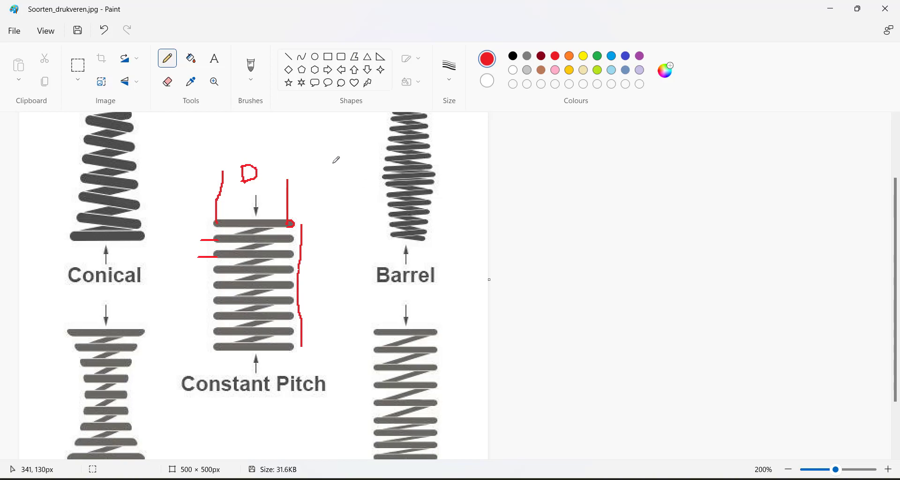
mouse_move(257, 147)
mouse_down()
mouse_move(271, 150)
mouse_move(243, 137)
mouse_up()
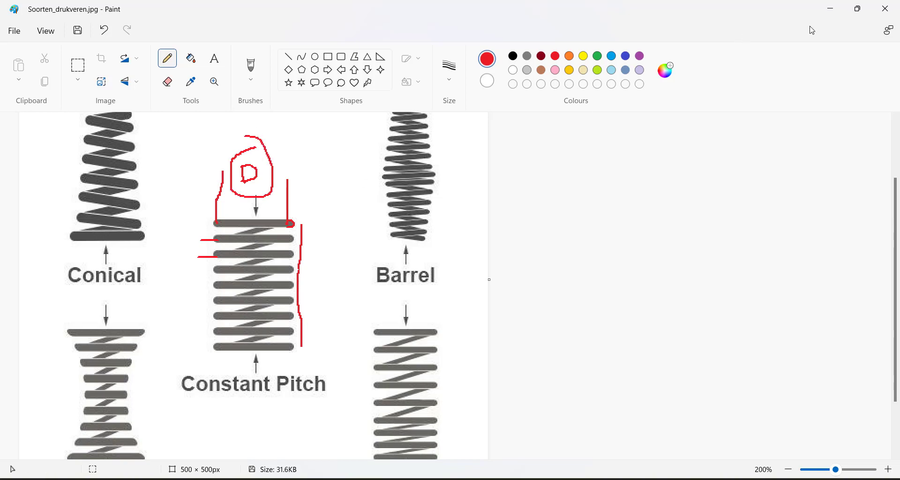
- Back in SOLIDWORKS, dimension the circle to a 1.25 in diameter
click(831, 8)
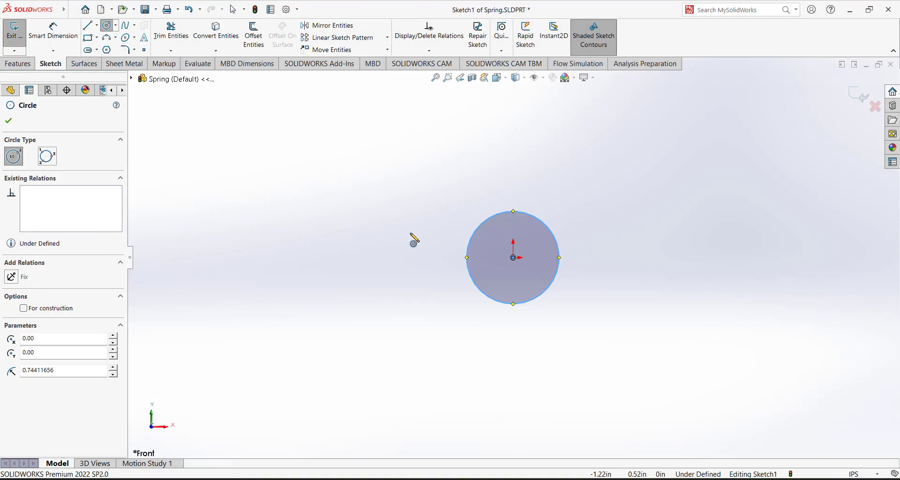
click(69, 44)
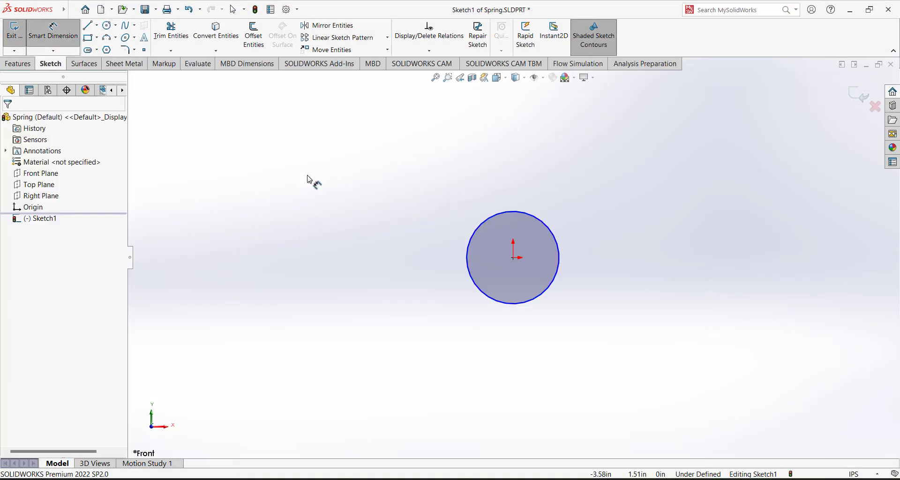
click(514, 218)
click(395, 233)
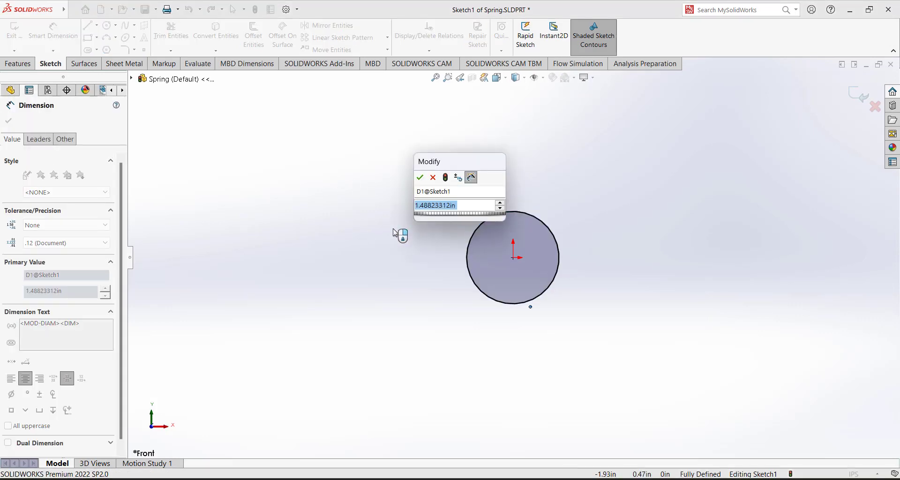
text(1.25)
key(Return)
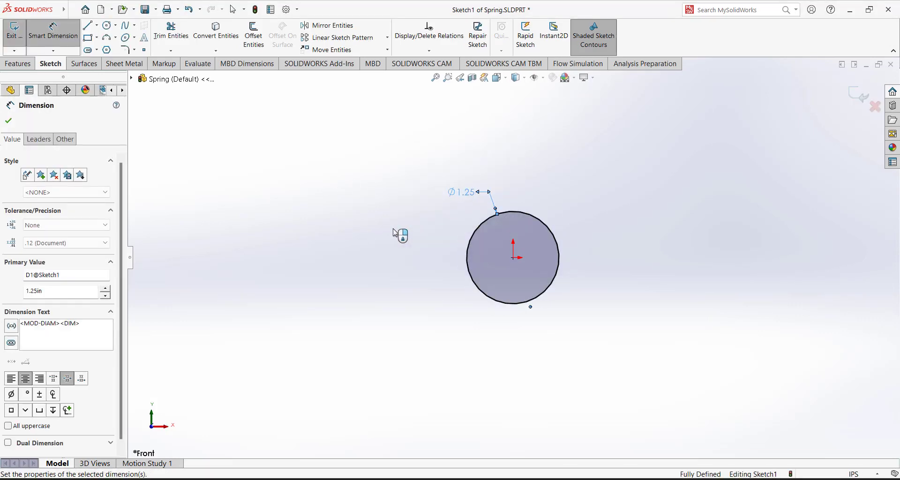
- Finish dimensioning and exit Sketch1 to the feature commands
click(373, 231)
click(14, 30)
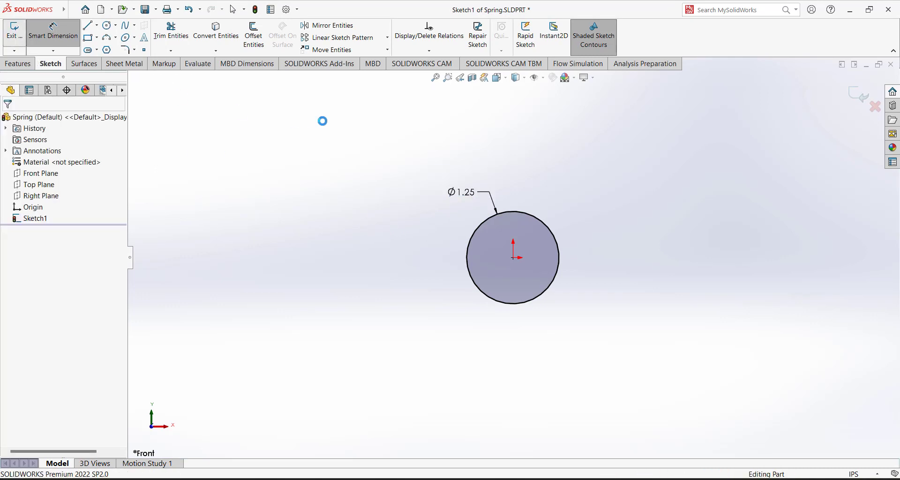
click(14, 64)
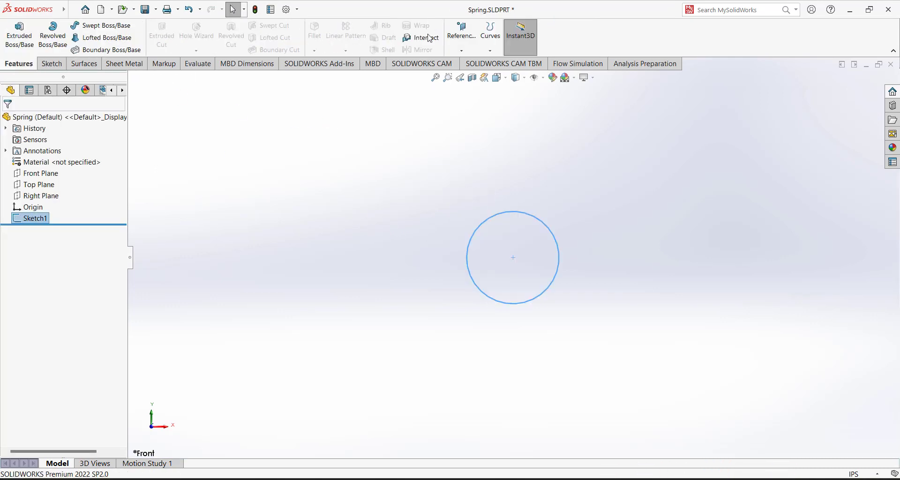
- Start a Helix/Spiral on the 1.25 in circle in isometric view, defined by Pitch and Revolution
click(489, 51)
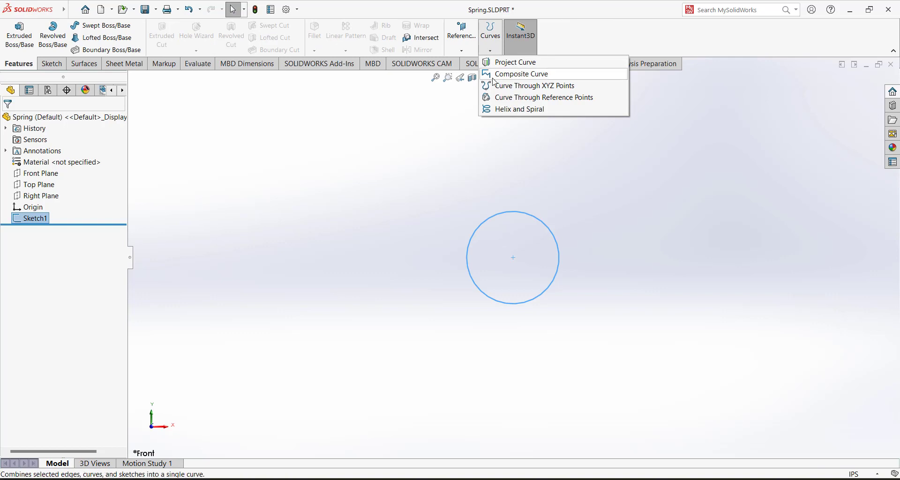
click(506, 112)
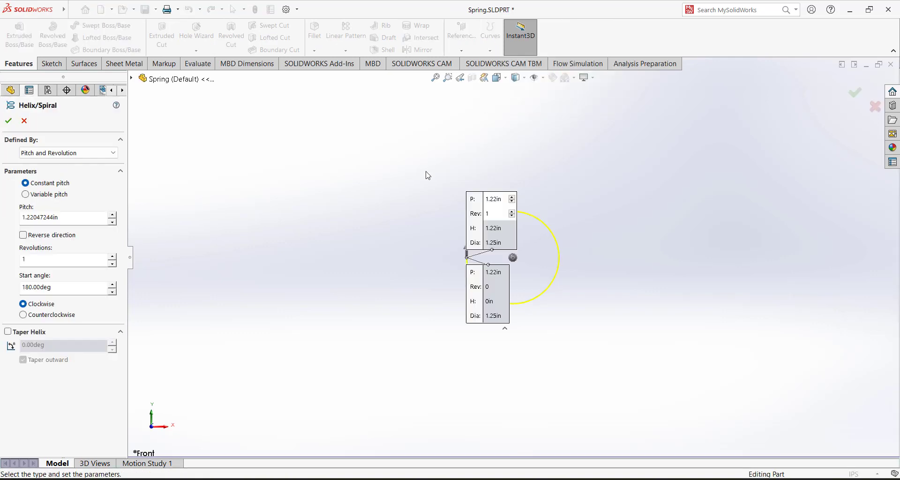
click(497, 77)
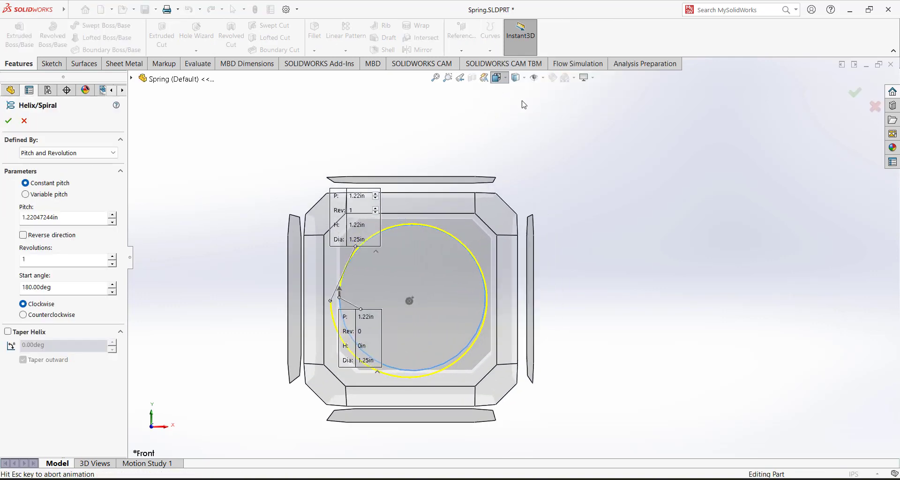
click(447, 133)
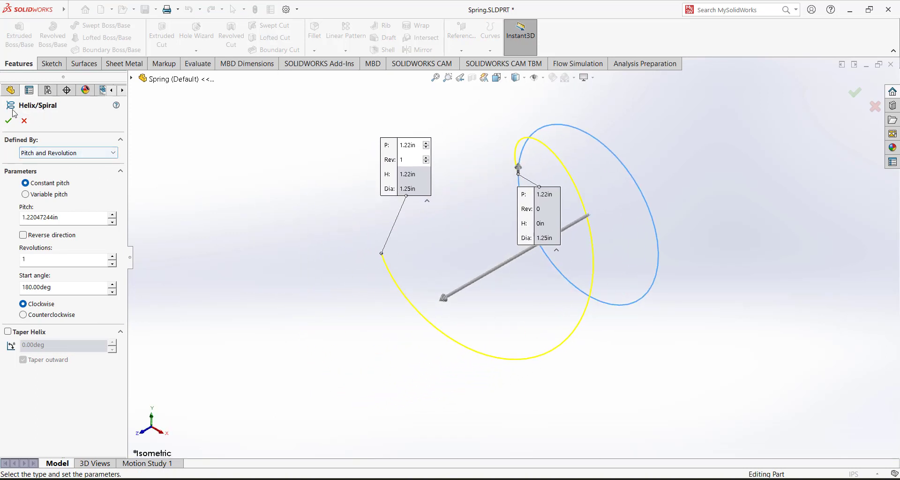
click(51, 154)
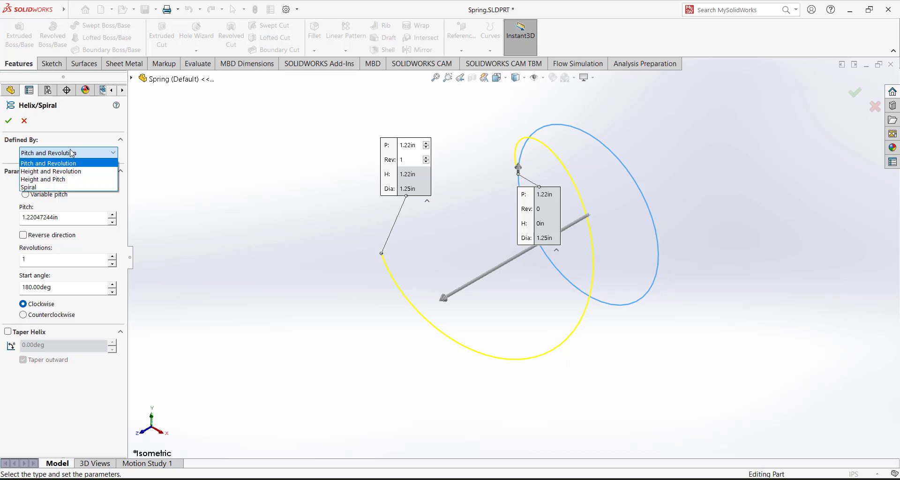
click(64, 165)
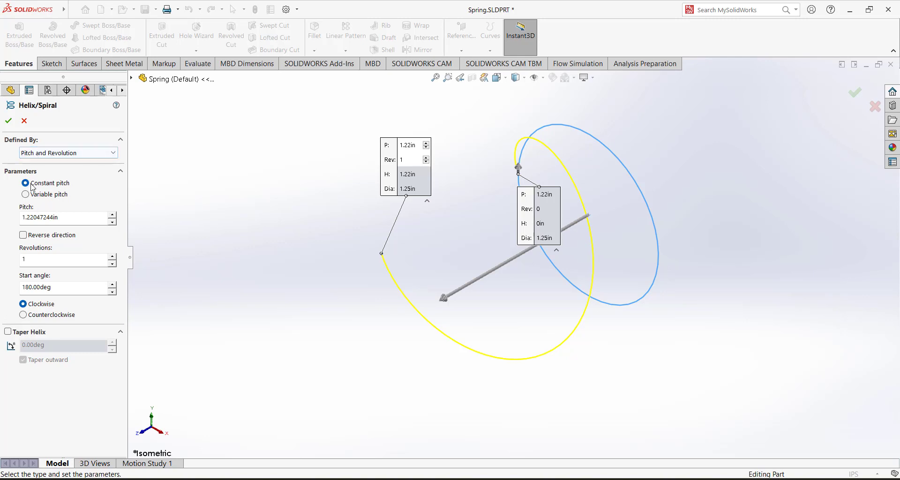
- Give the helix a 0.325 in pitch, 6 revolutions and 90° start angle, then accept it
double_click(50, 217)
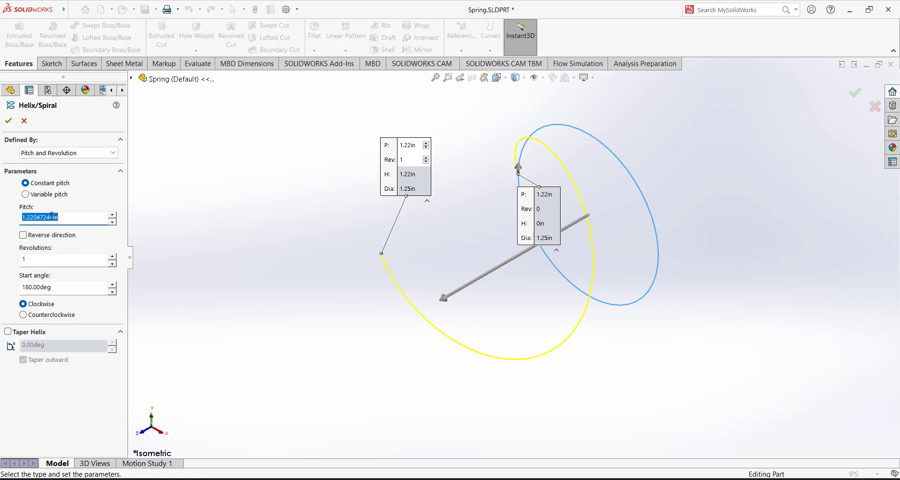
text(0.325in)
click(43, 256)
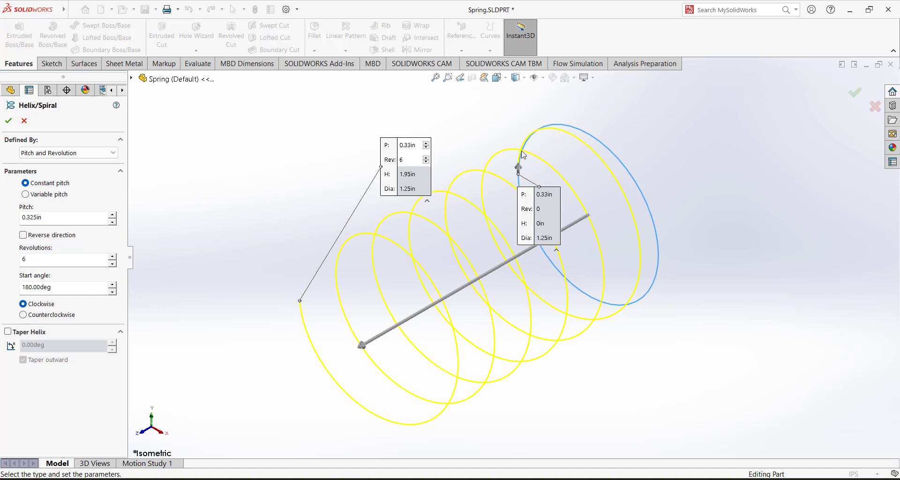
middle_drag(443, 166, 396, 136)
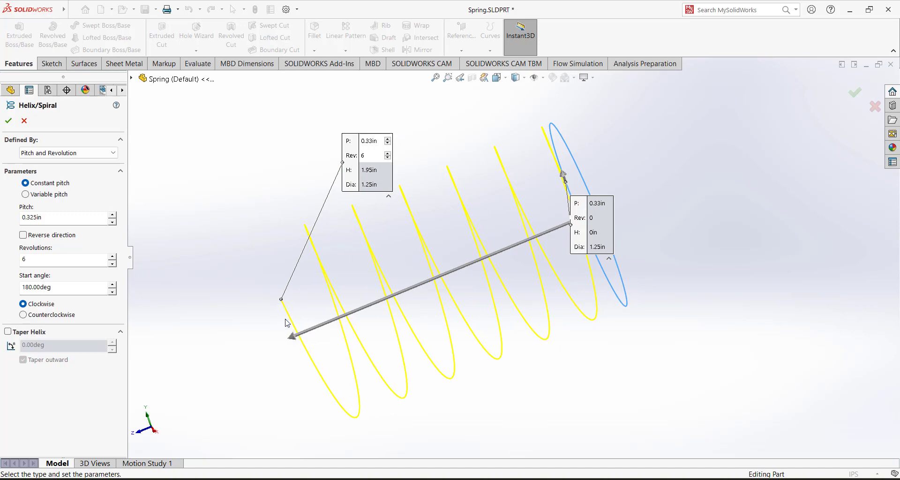
middle_drag(478, 142, 456, 223)
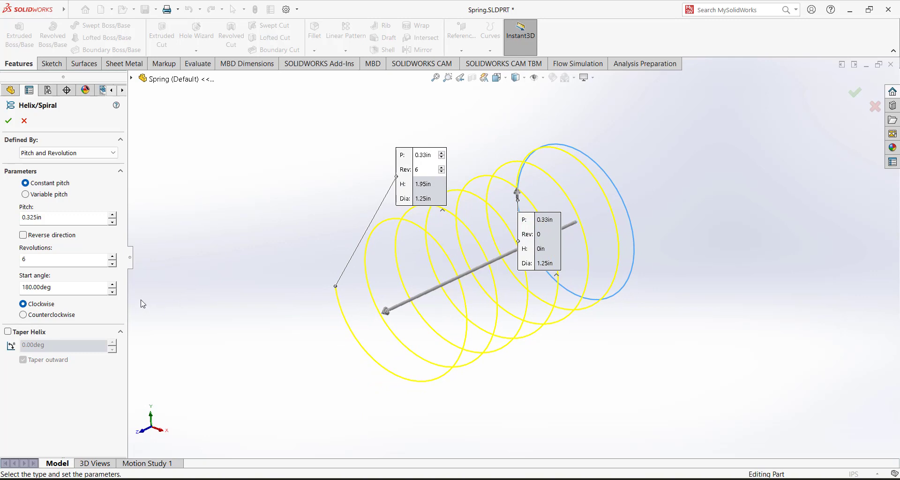
click(66, 288)
text(90)
key(Return)
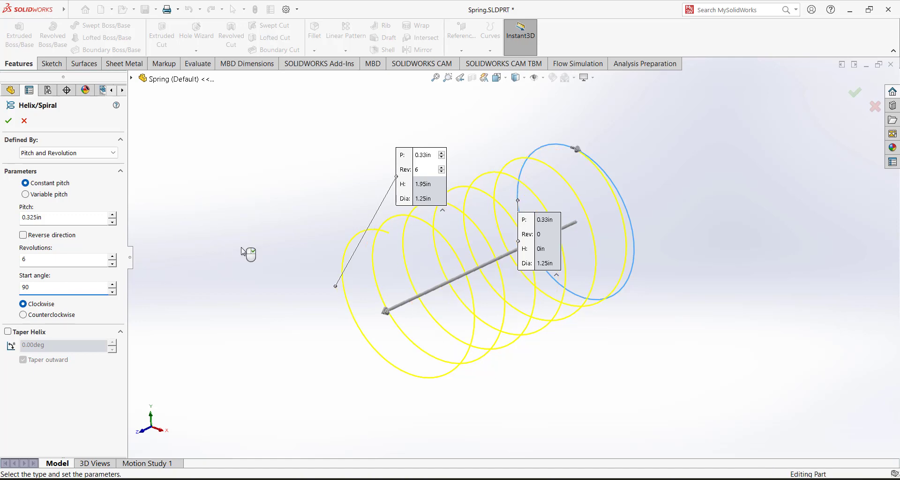
mouse_move(585, 173)
middle_down()
mouse_move(589, 224)
mouse_move(580, 195)
middle_up()
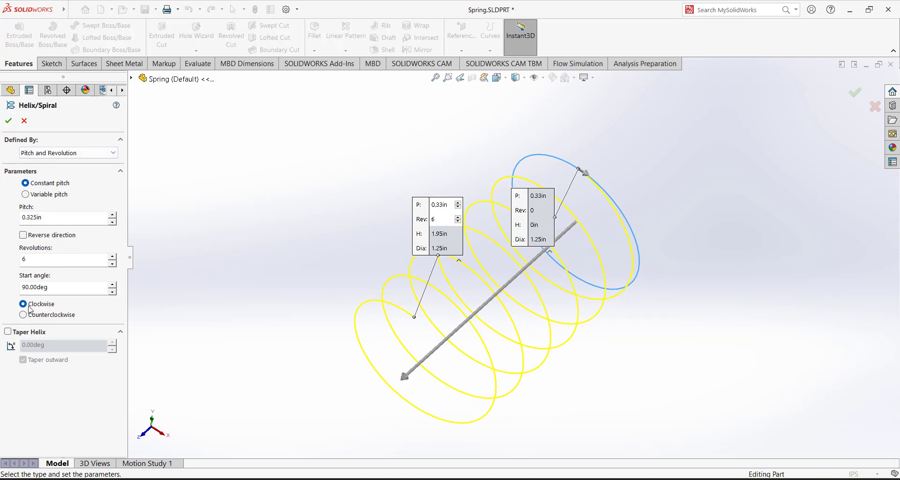
click(9, 120)
- Set the helix to a standard view and bring up the sketching tools
click(498, 80)
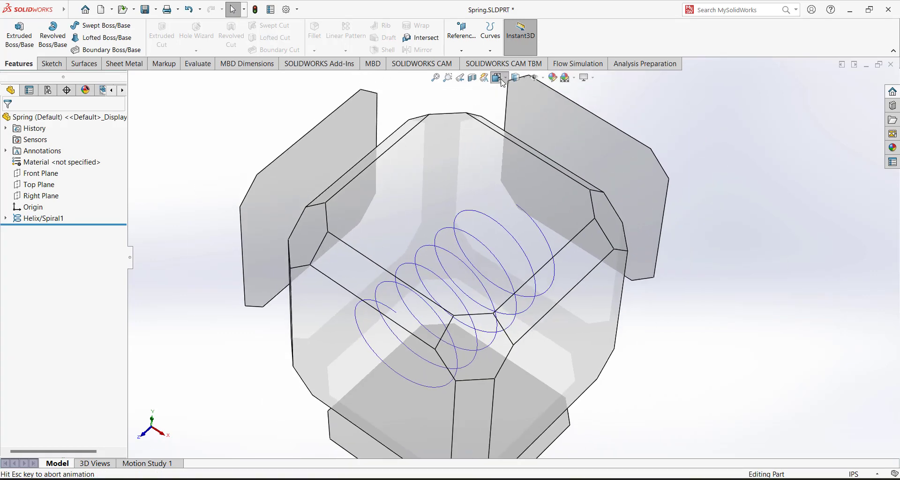
click(496, 116)
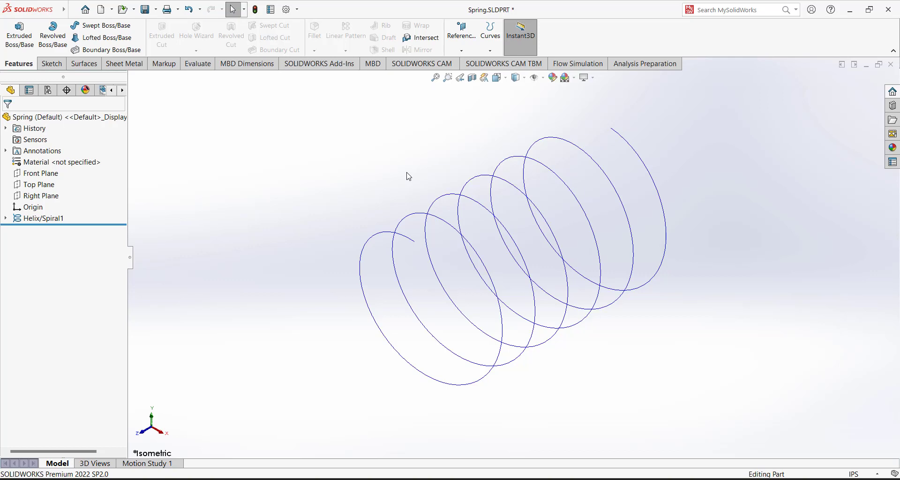
click(50, 63)
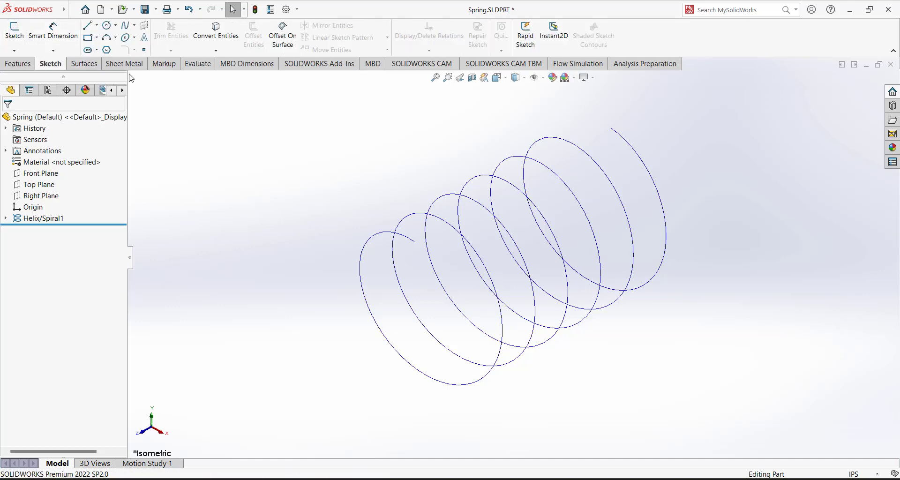
- Start a sketch on the Right Plane and draw a circle beside the helix
click(53, 196)
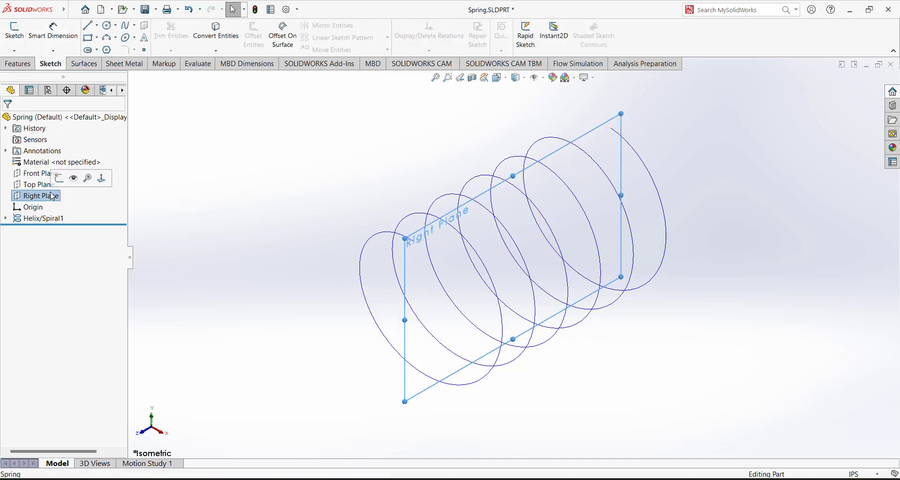
click(58, 179)
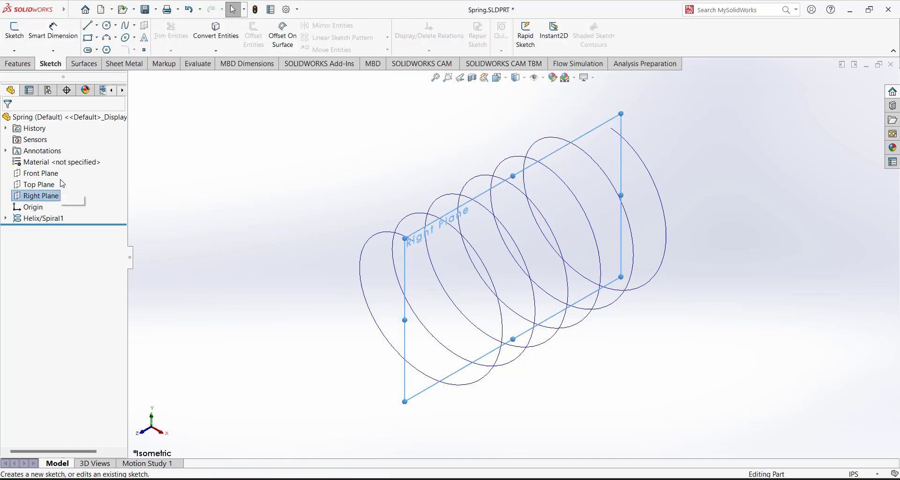
click(107, 25)
click(252, 128)
click(278, 140)
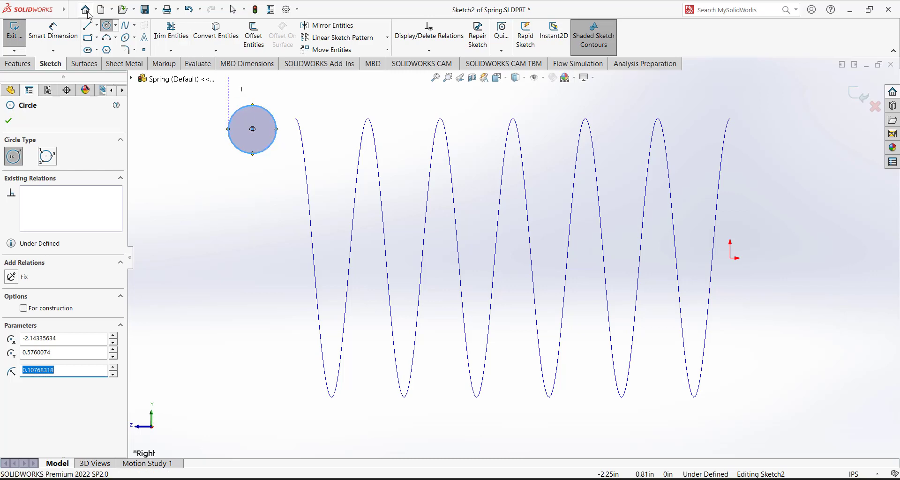
- Dimension the circle to a 0.2 in diameter and move it near the helix start
click(53, 31)
click(240, 110)
click(206, 118)
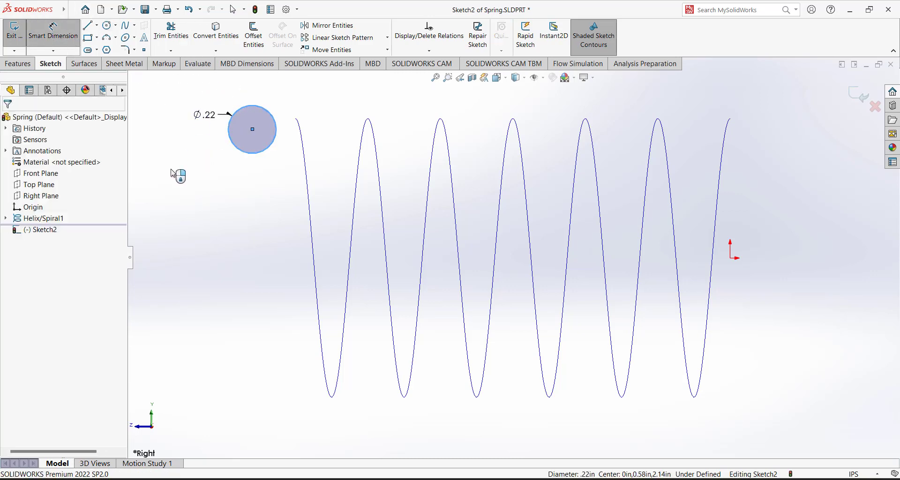
text(0.2)
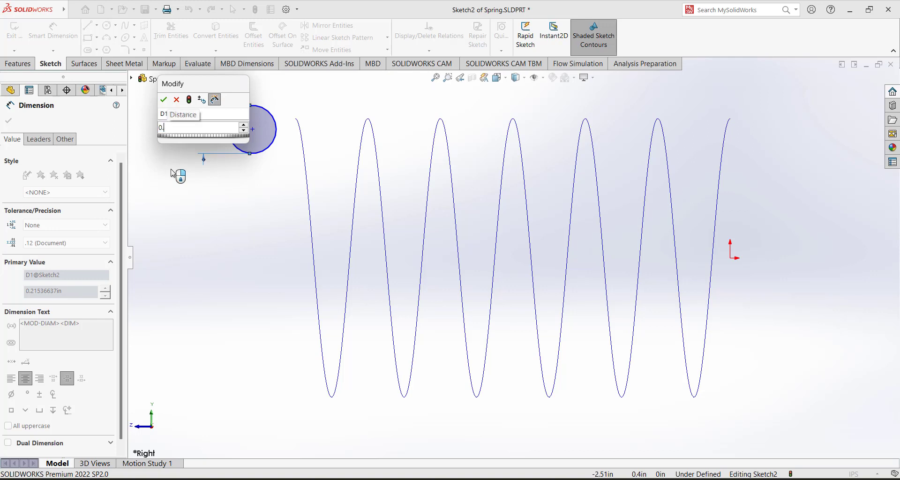
key(Return)
key(Escape)
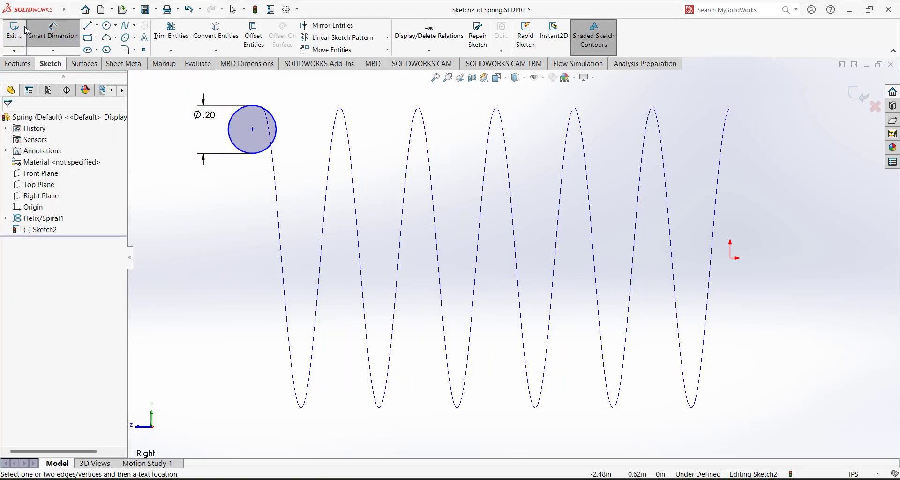
drag(248, 133, 197, 148)
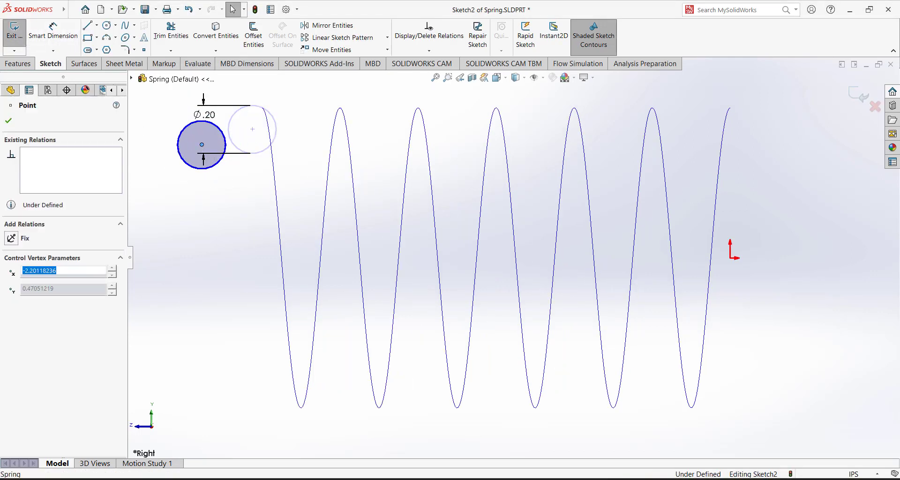
click(217, 197)
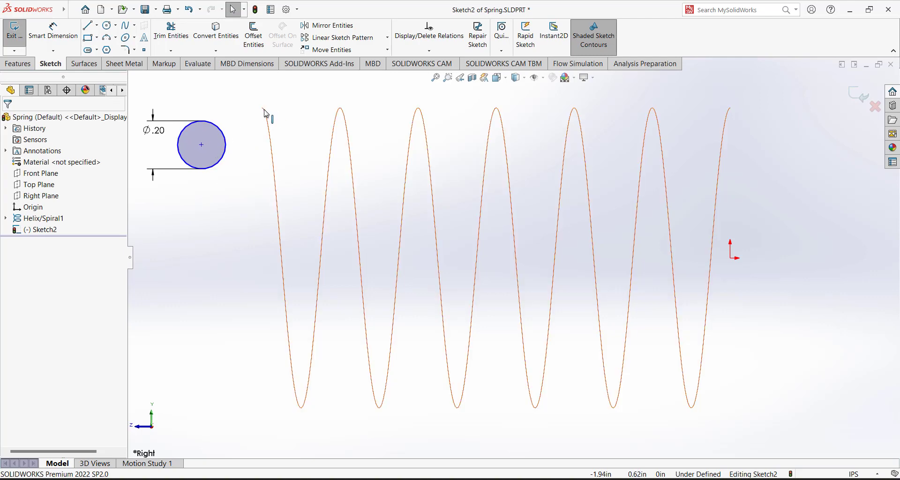
- Add a Pierce relation between the Ø0.20 in circle's centre point and the helix
click(201, 146)
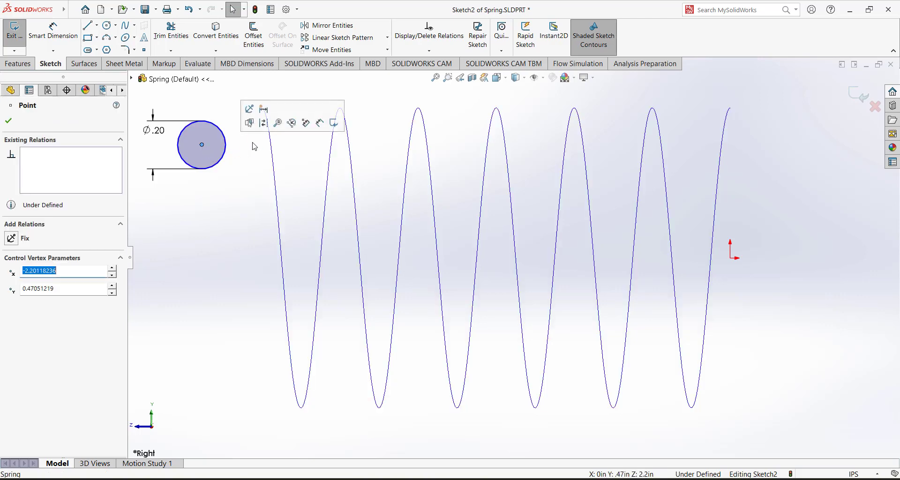
ctrl+click(268, 123)
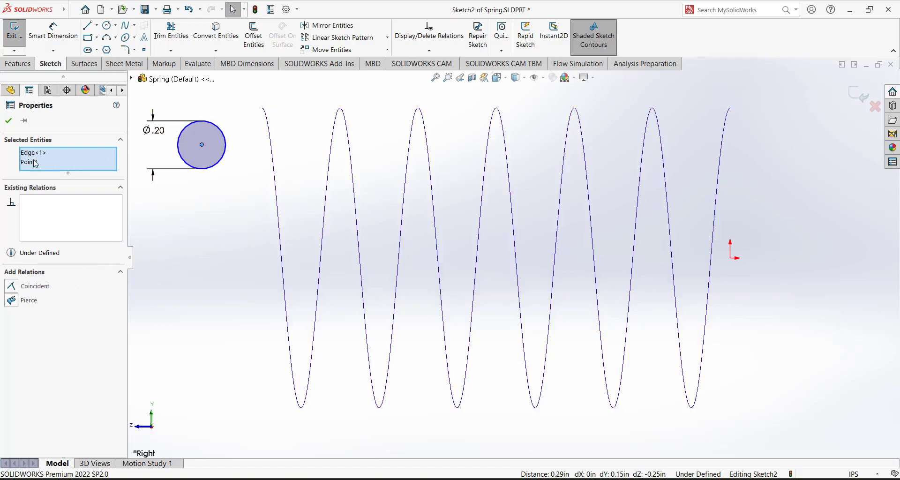
click(11, 300)
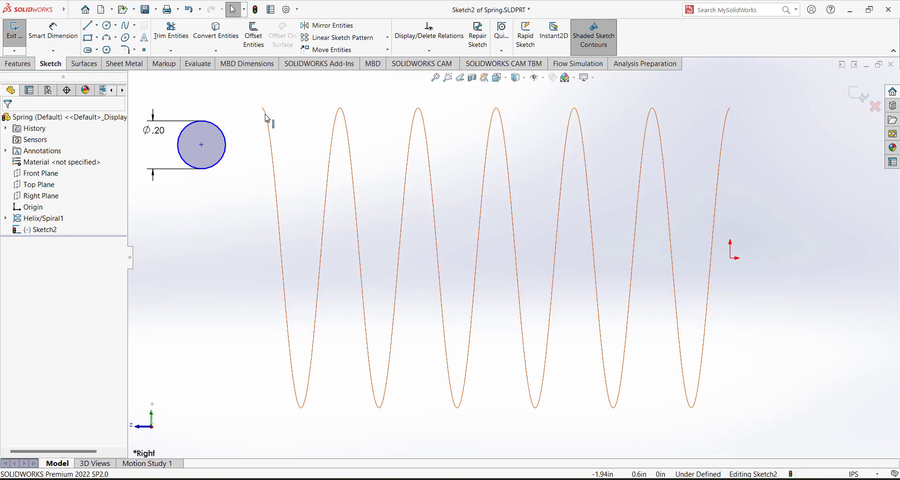
ctrl+click(217, 133)
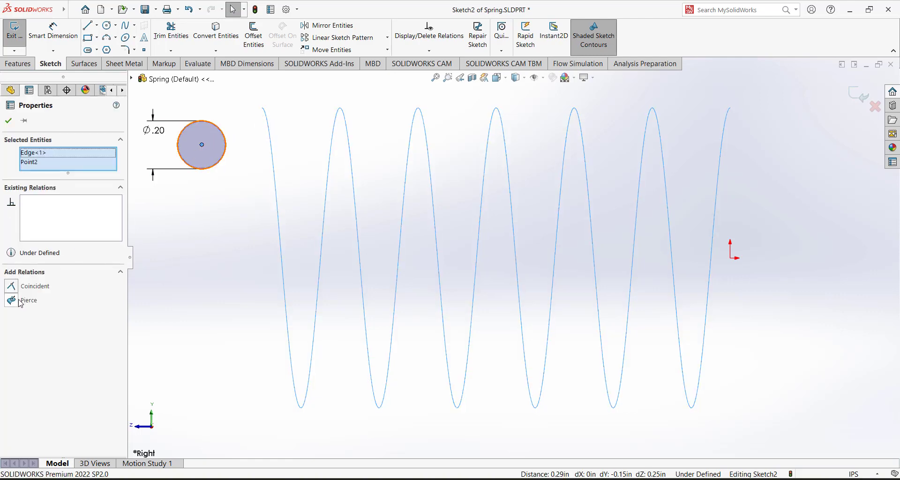
click(11, 300)
click(215, 217)
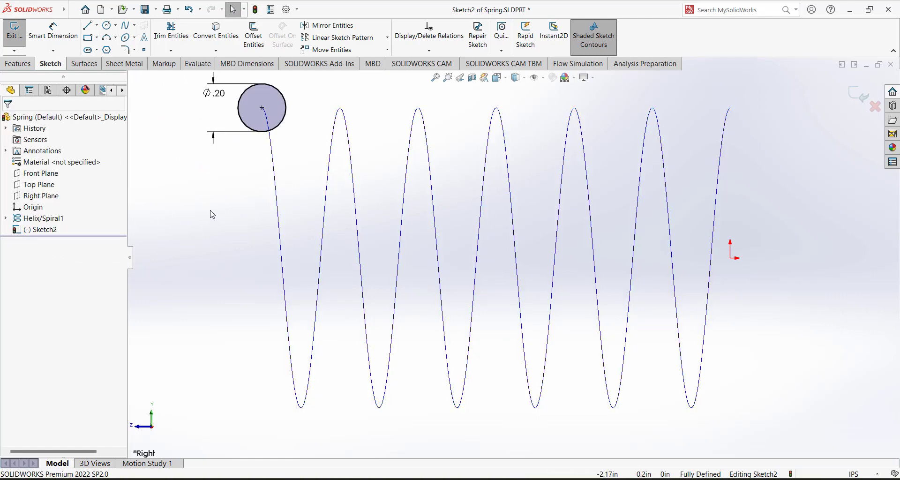
- Sweep the Sketch2 circle along Helix/Spiral1 into a solid six-coil spring
key(f)
middle_drag(393, 124, 449, 126)
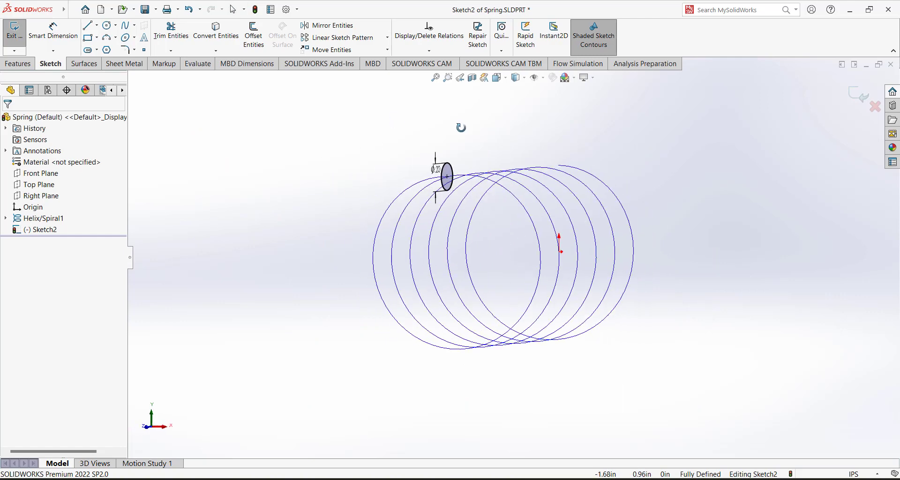
click(15, 29)
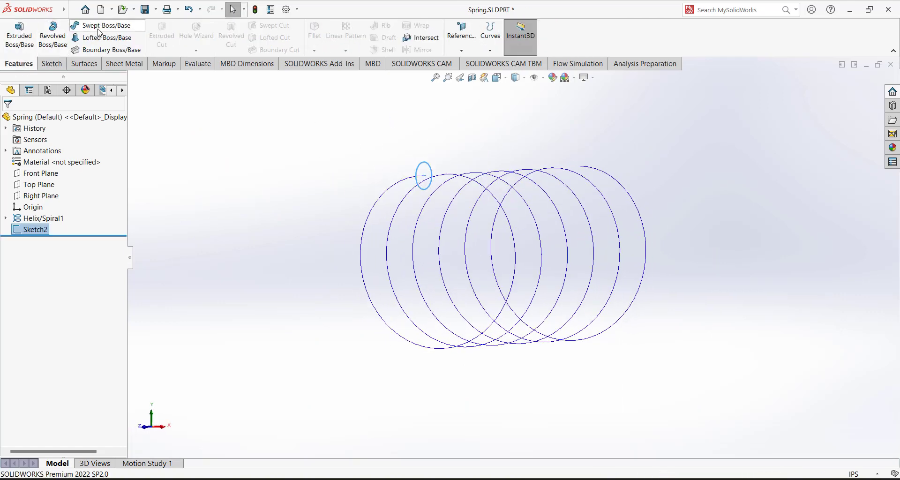
click(99, 30)
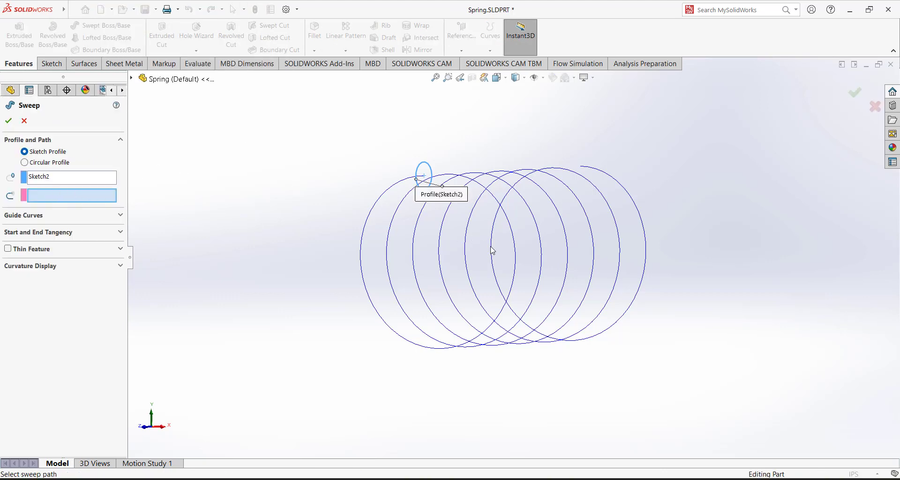
click(372, 214)
mouse_move(322, 249)
middle_down()
mouse_move(229, 287)
mouse_move(239, 330)
middle_up()
click(8, 120)
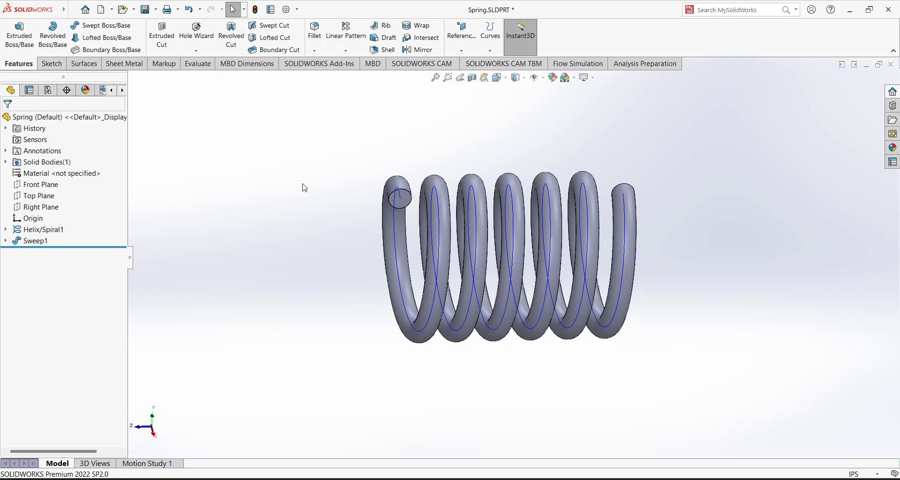
- Show the spring in isometric view, inspect it, and save Spring.SLDPRT
click(498, 77)
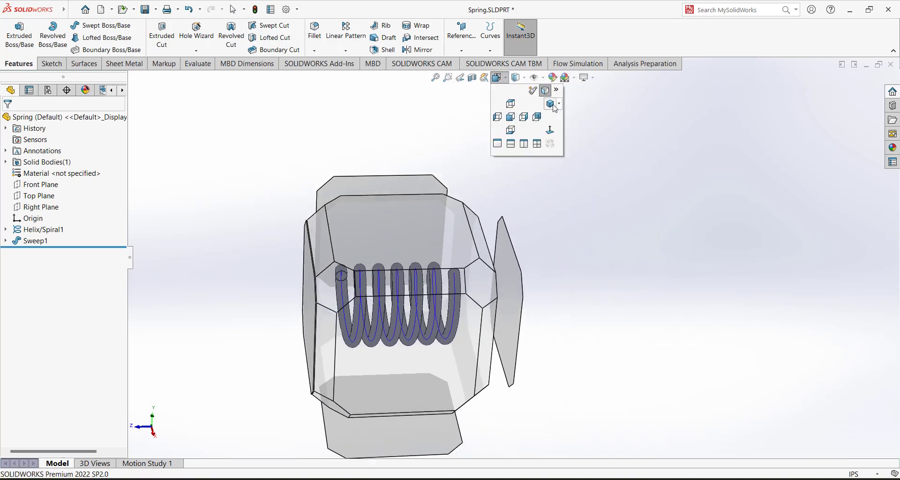
click(550, 104)
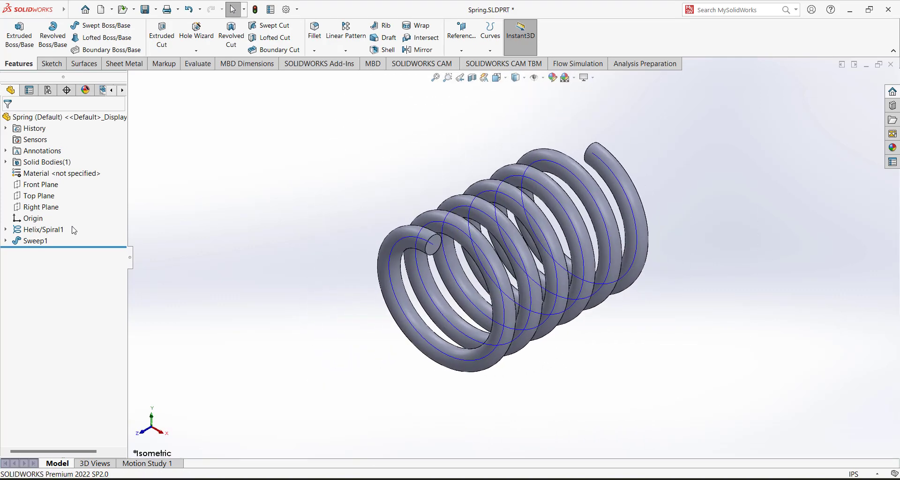
click(71, 228)
click(345, 224)
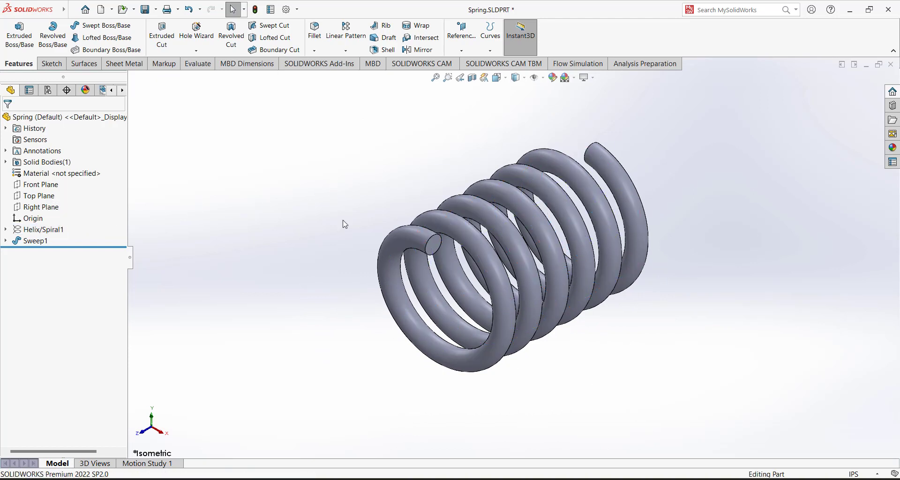
mouse_move(346, 267)
middle_down()
mouse_move(322, 191)
mouse_move(337, 255)
mouse_move(180, 81)
middle_up()
key(ctrl+s)
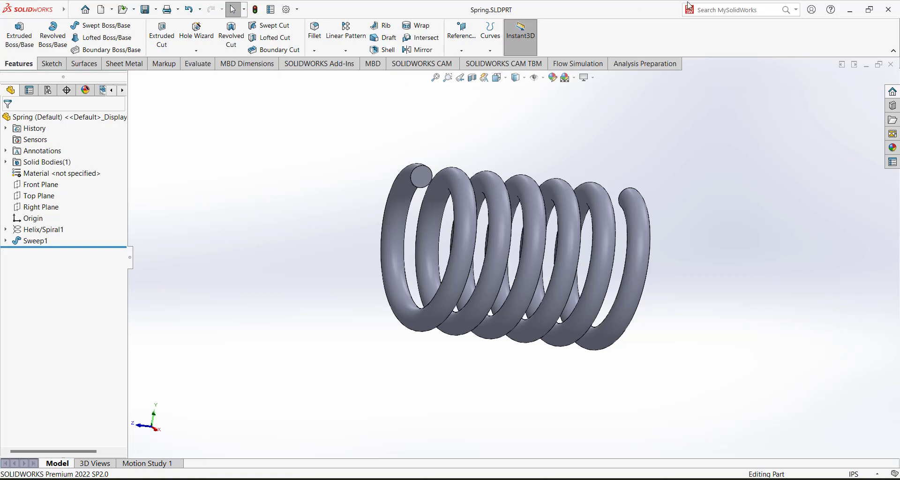
- Close the spring part and create a new blank part
key(ctrl+w)
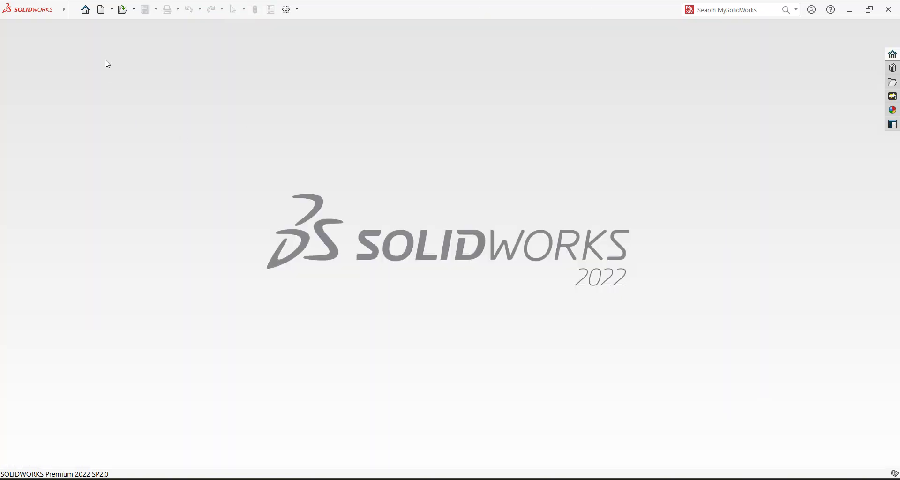
click(104, 10)
click(381, 367)
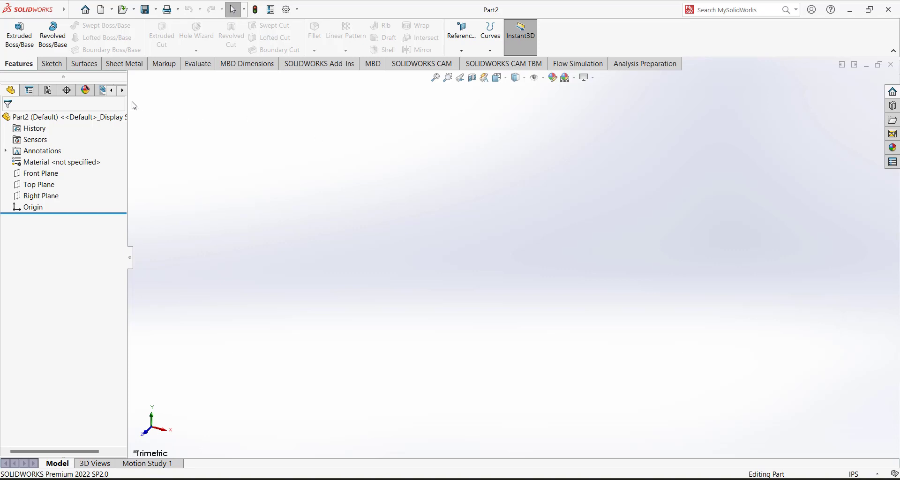
- Sketch a circle centred on the origin on the Front Plane
click(51, 63)
click(14, 31)
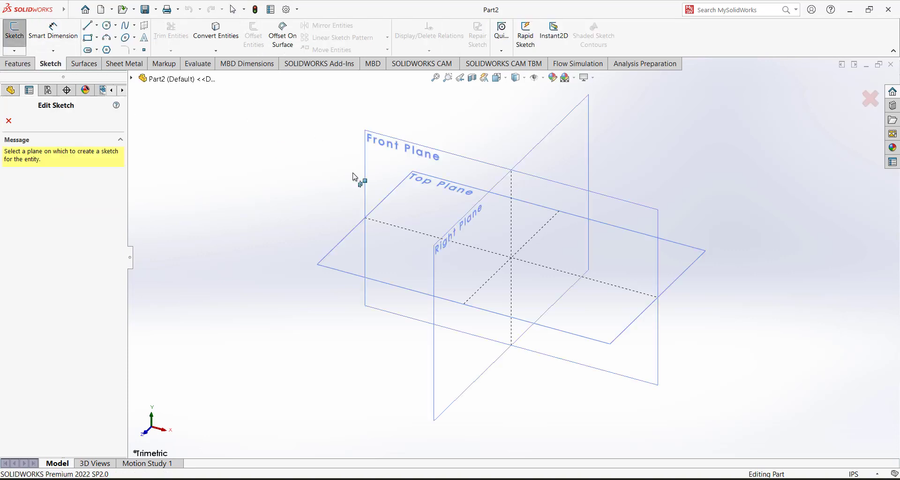
click(400, 140)
click(108, 25)
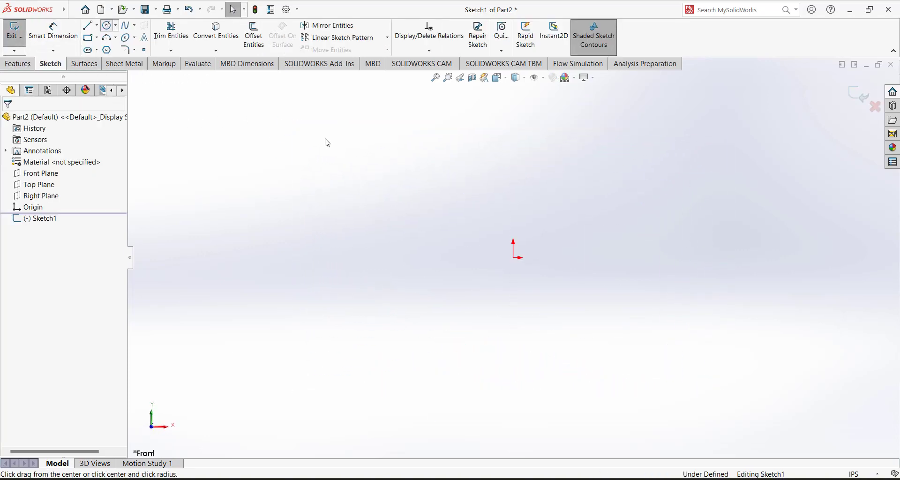
click(515, 257)
click(542, 206)
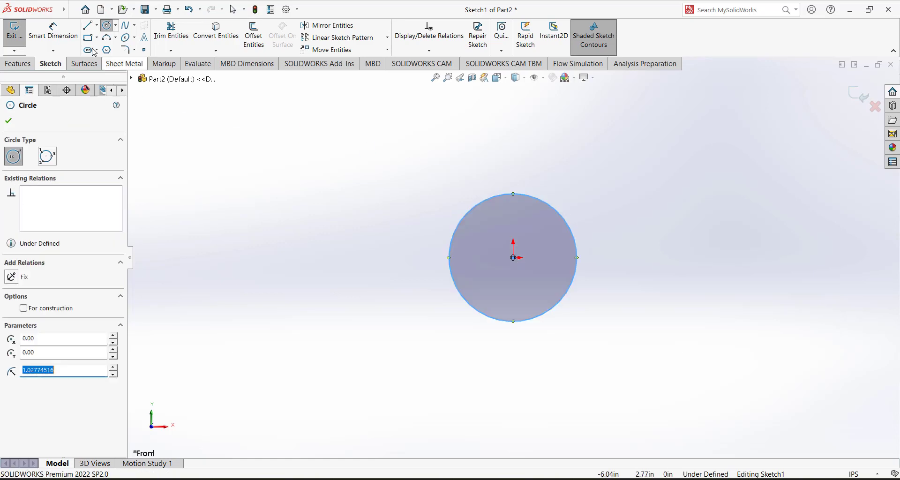
- Dimension the circle's diameter to 0.8 in and exit the sketch
click(53, 31)
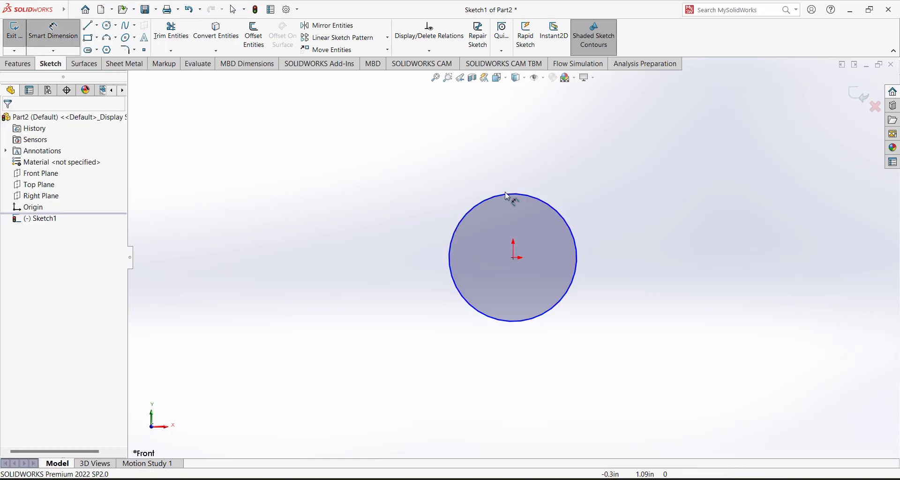
click(526, 195)
click(529, 170)
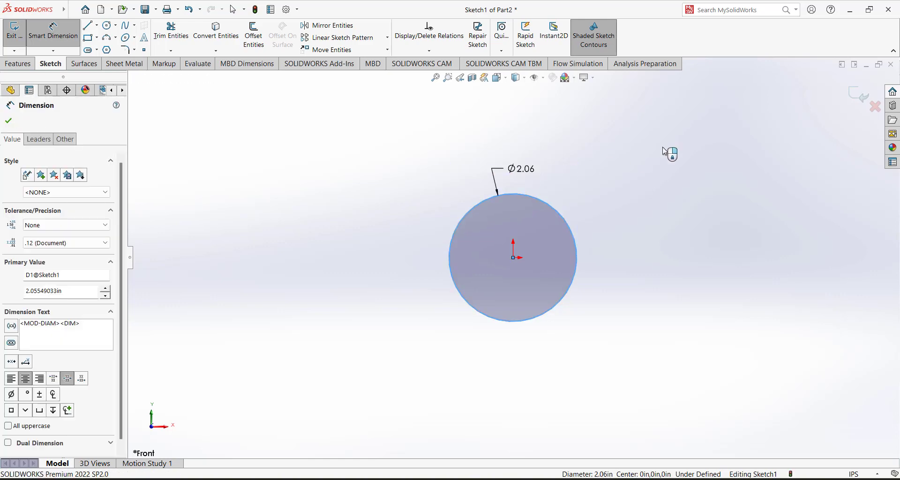
text(0.8)
key(Return)
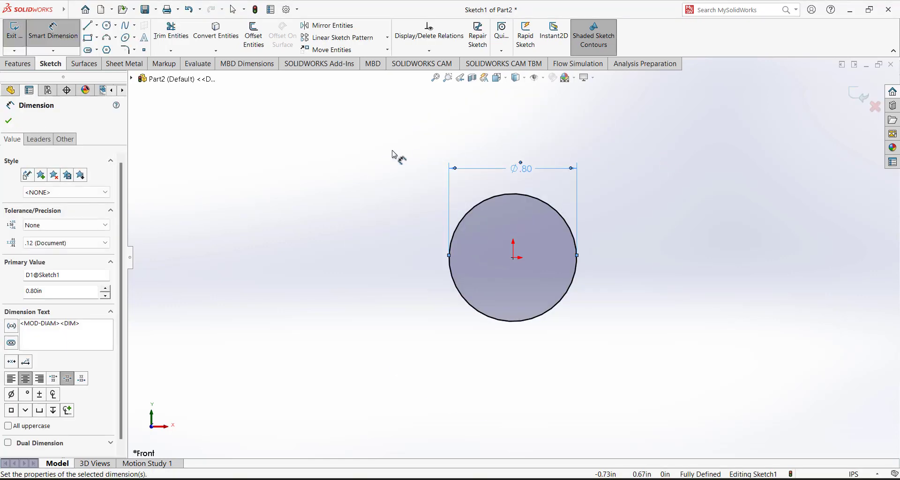
key(Escape)
click(14, 31)
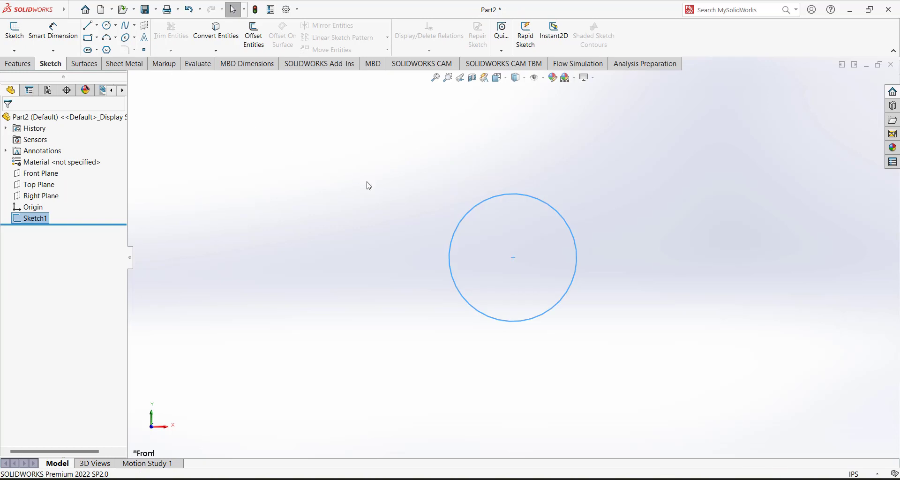
- Start a Helix and Spiral on the 0.8 in circle with the Variable pitch option
click(23, 66)
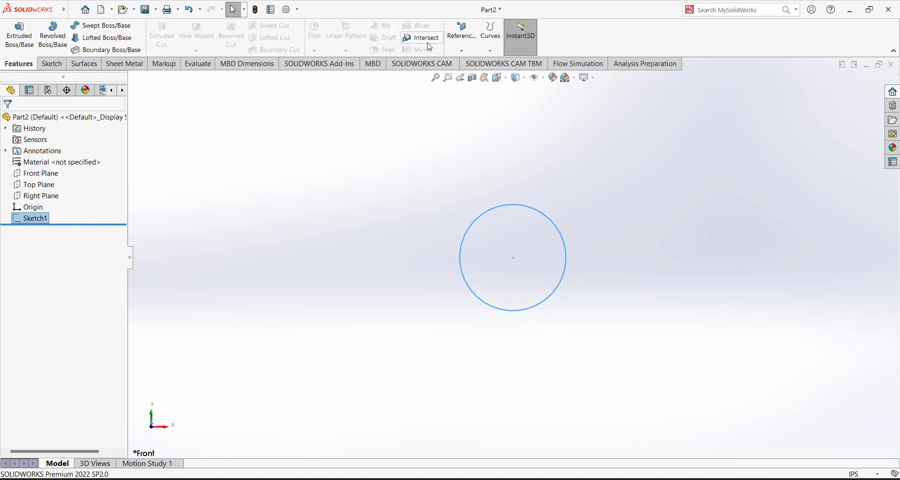
click(461, 50)
click(489, 50)
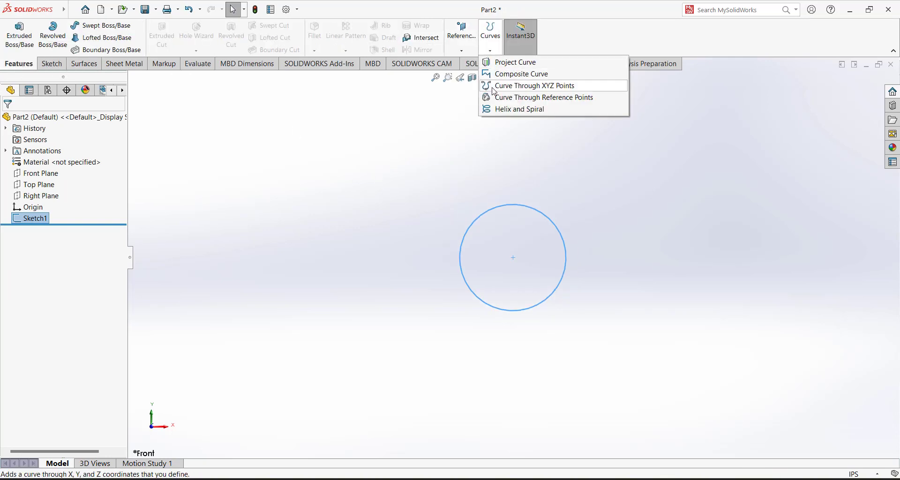
click(516, 109)
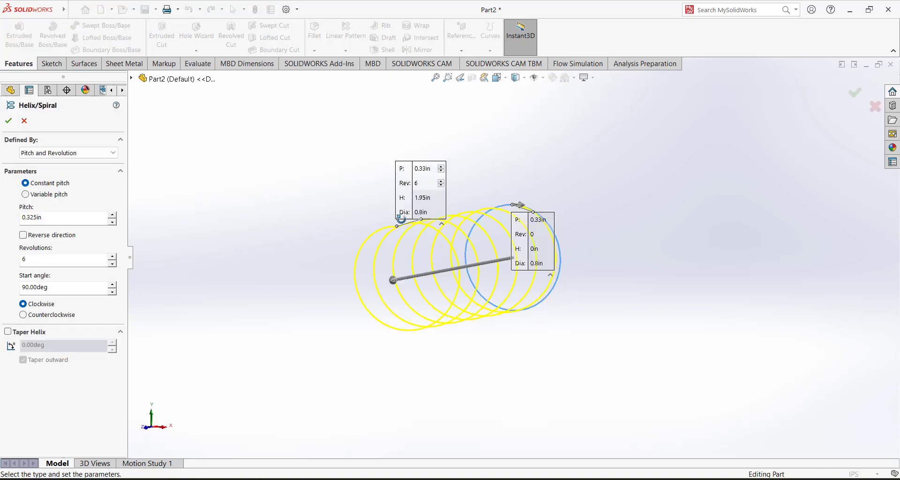
click(25, 194)
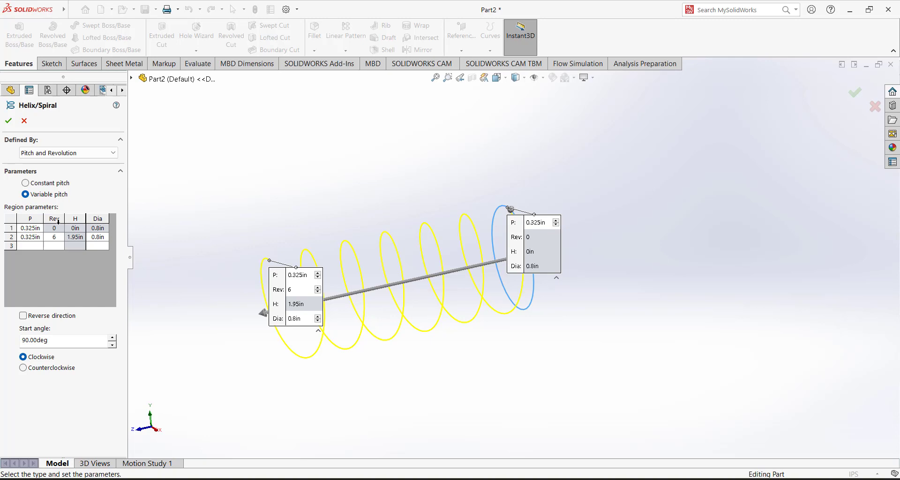
- Set the first helix region's pitch to 0.01 in
click(32, 228)
double_click(32, 229)
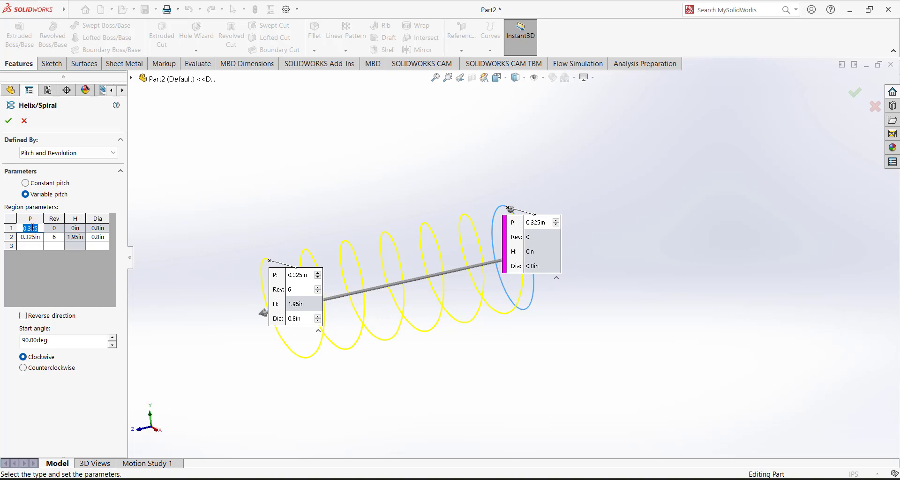
text(0.01)
key(Return)
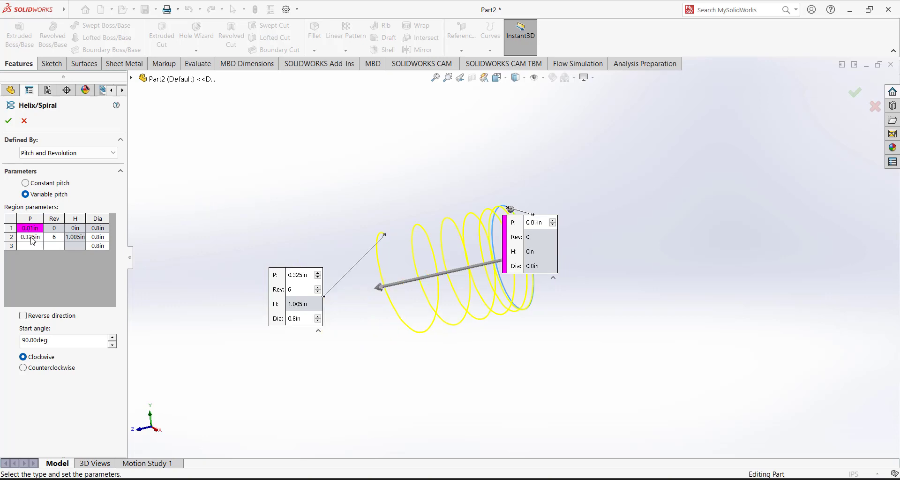
- Set region 2's pitch to 0.01 in and begin entering its 0.5 revolutions
double_click(31, 237)
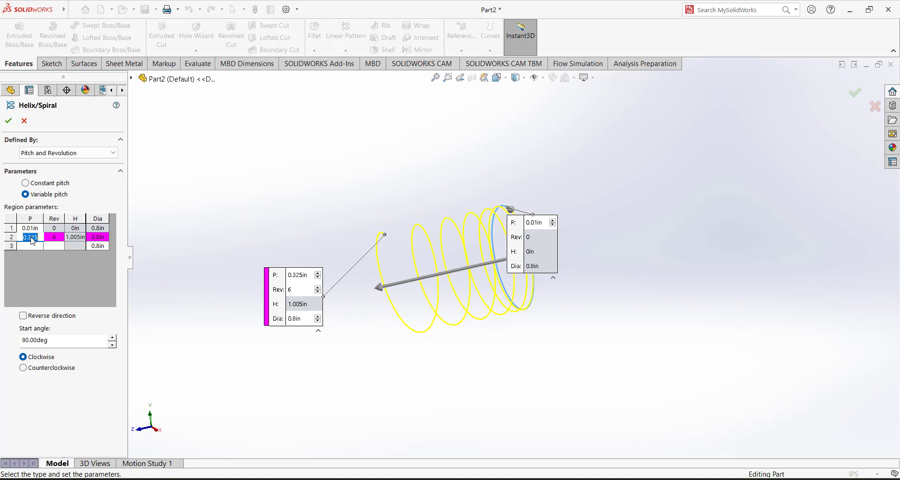
text(0.01)
key(Return)
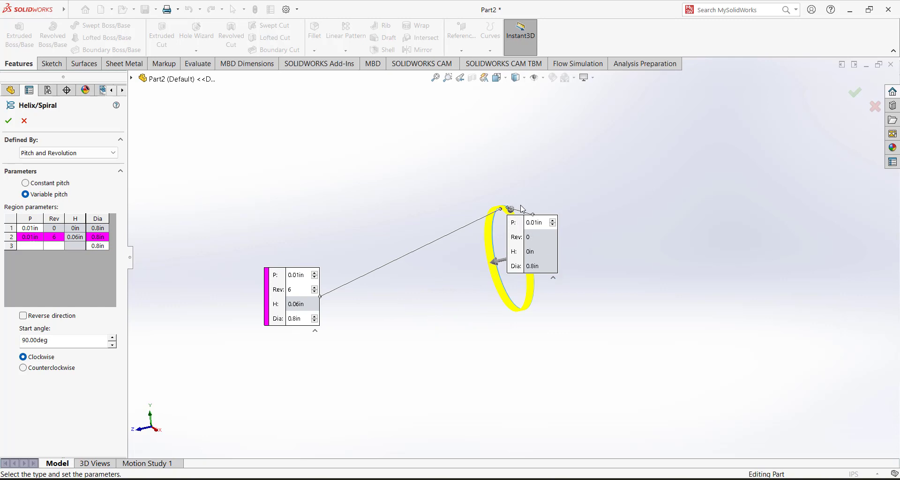
double_click(56, 240)
- Commit region 2 at 0.5 revolutions, then add regions 0.2 in / 1 rev and 0.2 in / 5 rev
click(223, 216)
click(33, 247)
text(0.2)
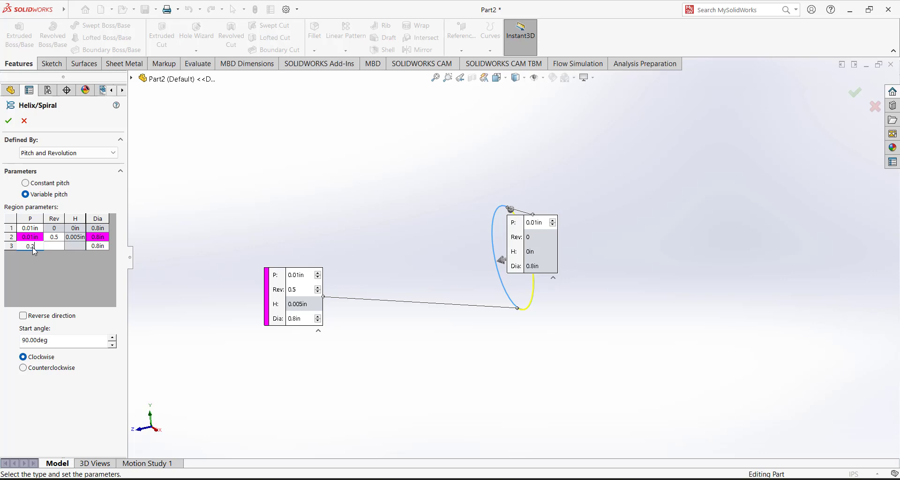
click(54, 246)
text(1)
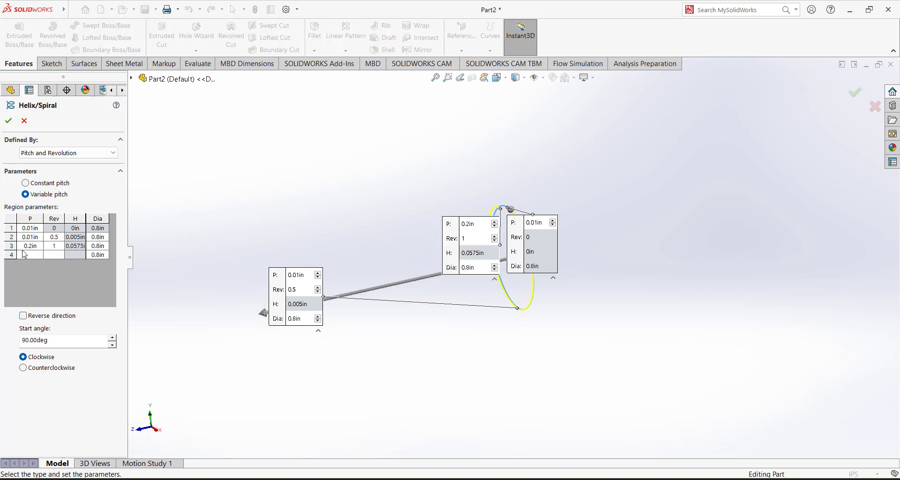
click(31, 255)
text(0.2)
key(Return)
click(58, 254)
text(5)
key(Return)
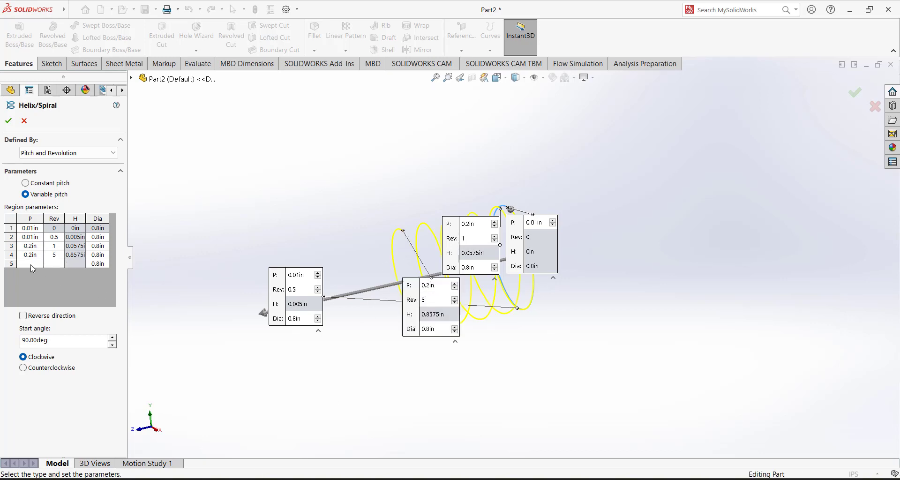
- Add closing regions of 0.01 in pitch at 5.5 and 6 revolutions
click(30, 265)
text(0.01)
key(Return)
click(51, 263)
text(5.5)
click(218, 187)
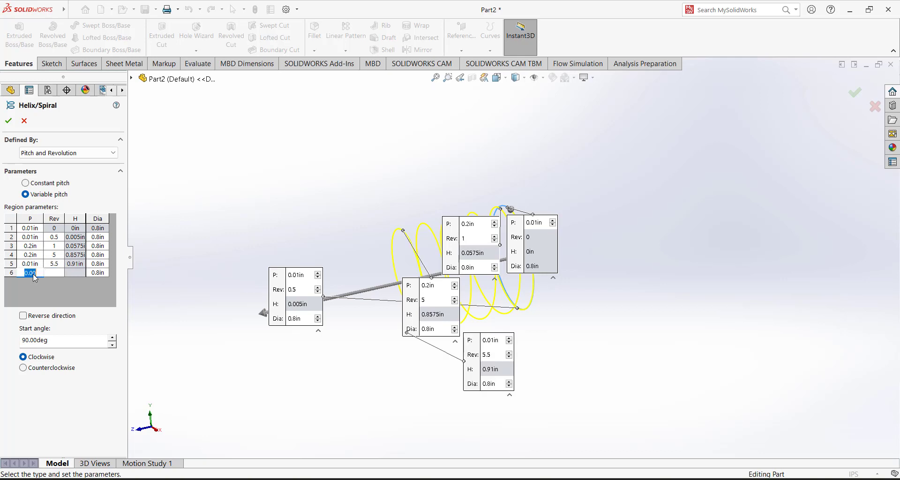
text(0.0)
click(55, 273)
click(53, 274)
text(6)
key(Return)
- Accept the helix as Helix/Spiral1 and orbit around it to inspect it
mouse_move(265, 208)
middle_down()
mouse_move(299, 265)
mouse_move(291, 267)
mouse_move(295, 297)
mouse_move(291, 241)
mouse_move(308, 315)
mouse_move(201, 281)
middle_up()
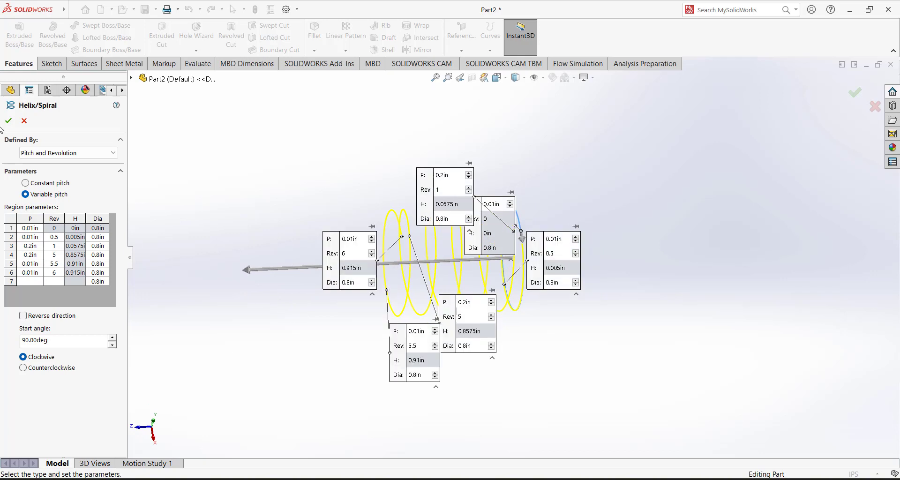
click(9, 120)
mouse_move(406, 177)
middle_down()
mouse_move(374, 237)
mouse_move(402, 272)
mouse_move(394, 271)
mouse_move(406, 229)
middle_up()
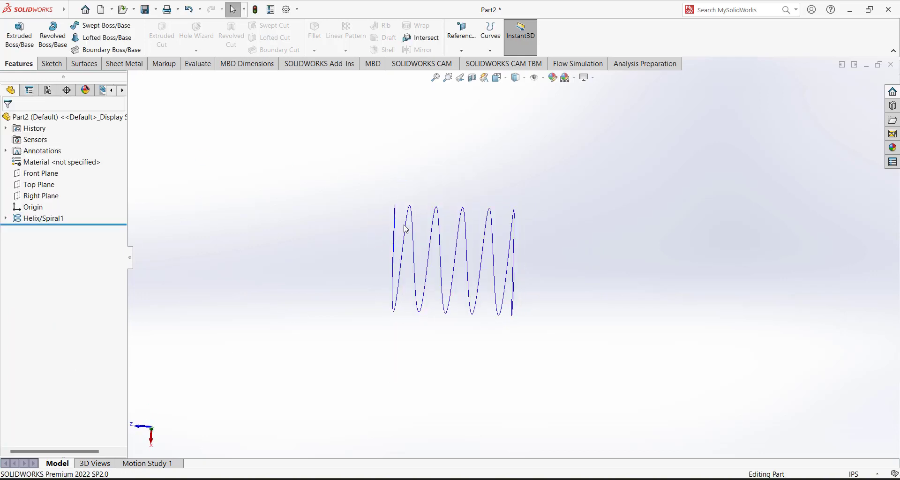
- View the helix from the Front and Right, then switch to Isometric view
key(space)
click(510, 117)
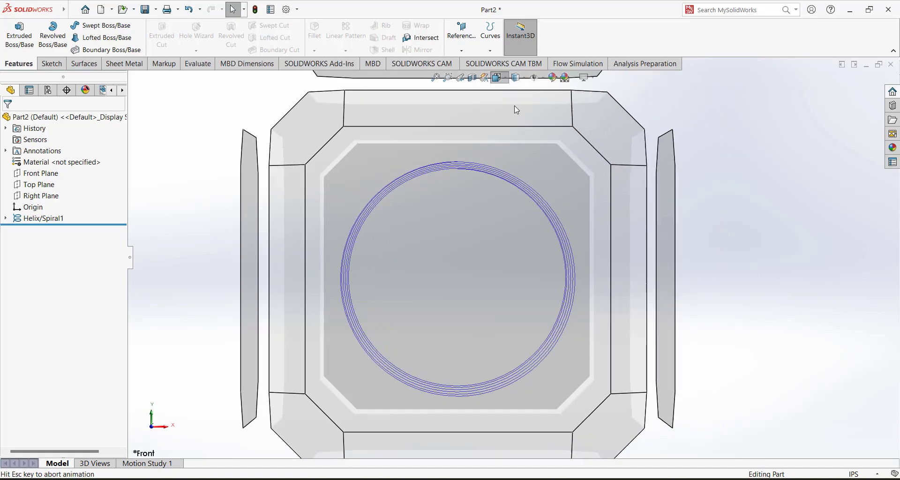
click(523, 117)
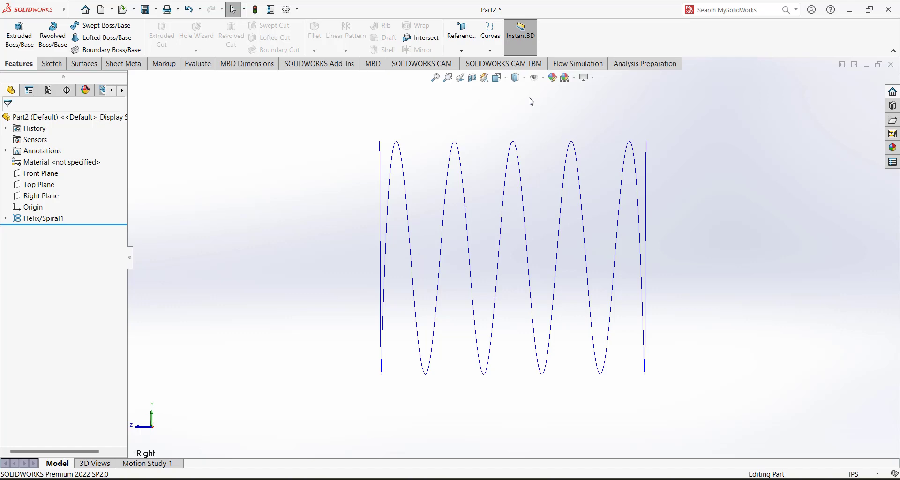
click(497, 79)
click(538, 111)
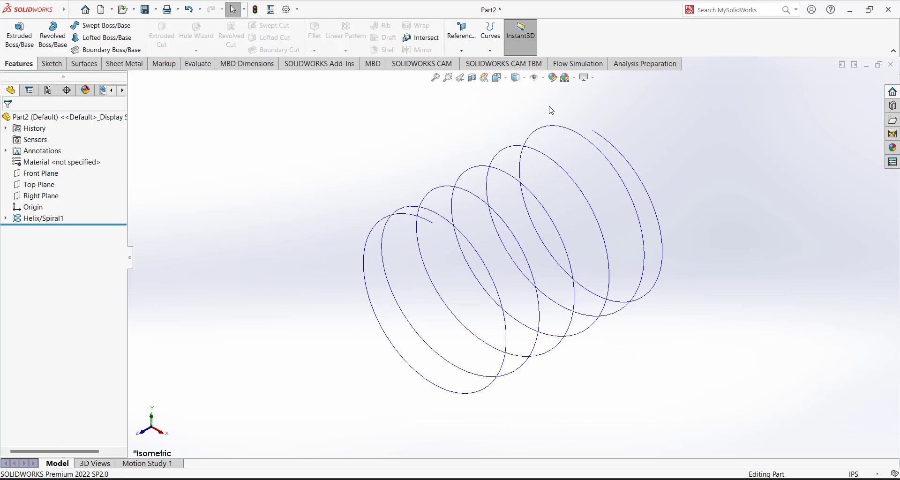
click(51, 64)
- Sketch a circle on the Right Plane and dimension its diameter to 1.00 in
click(22, 42)
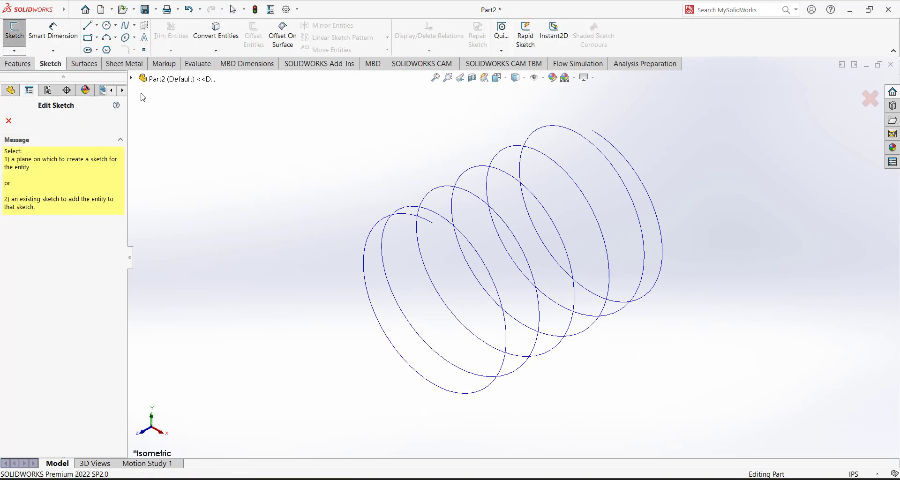
click(171, 158)
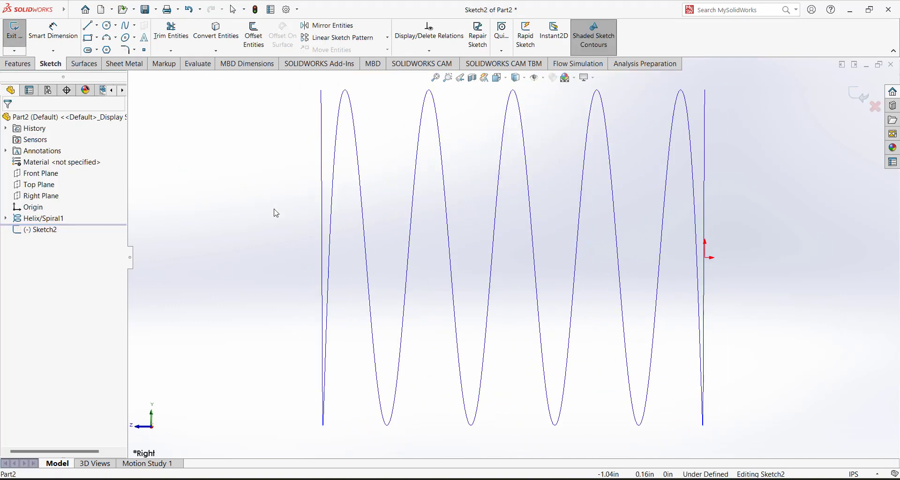
scroll(445, 132, down, 2)
click(107, 25)
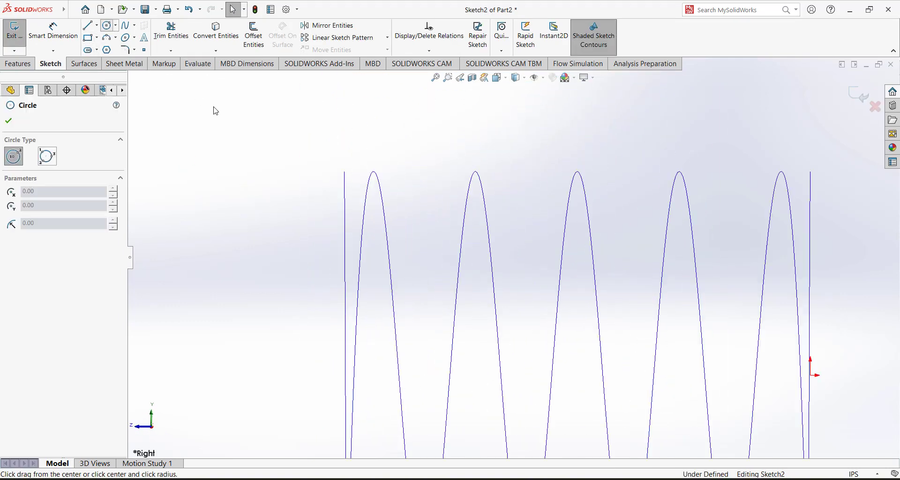
scroll(276, 196, up, 1)
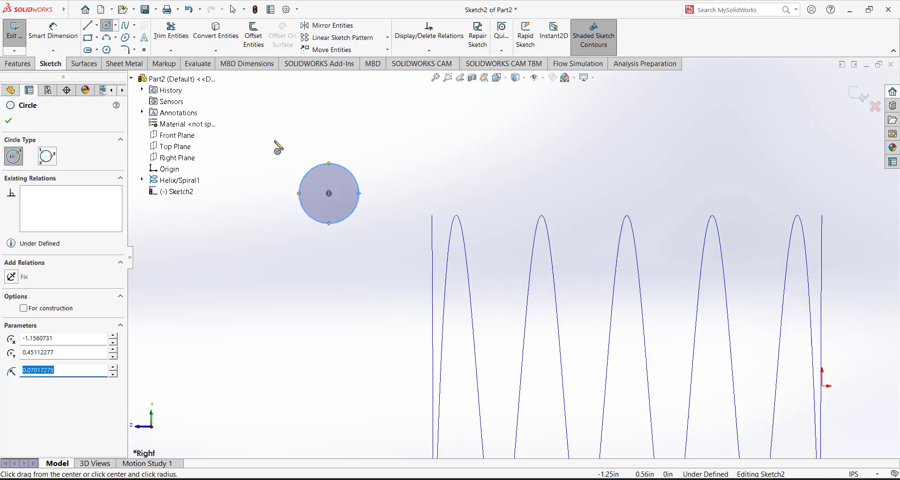
click(52, 32)
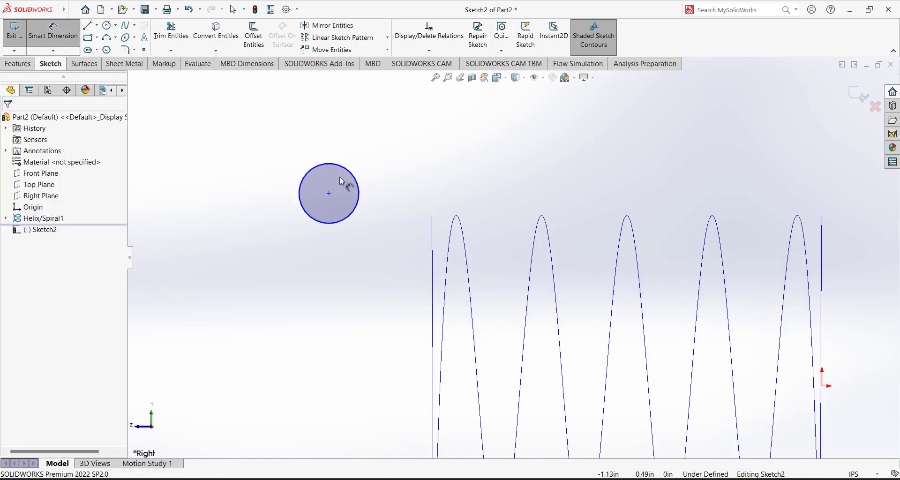
click(422, 154)
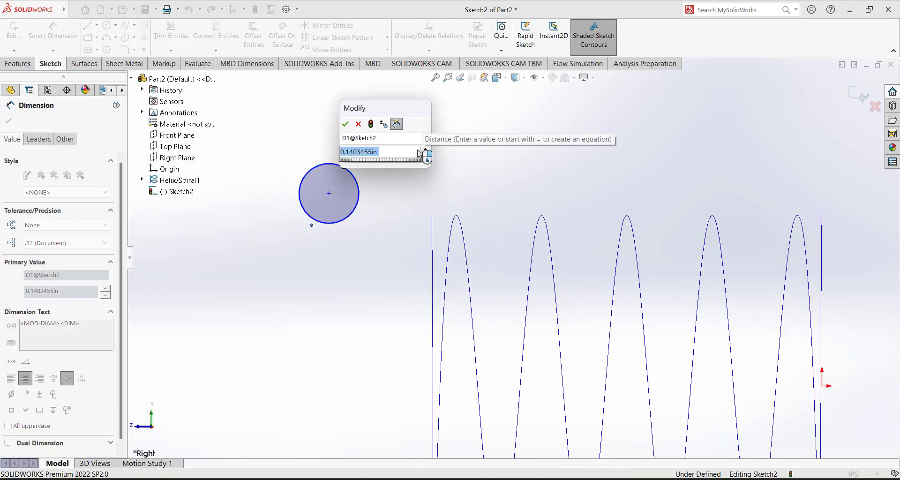
text(1)
key(Return)
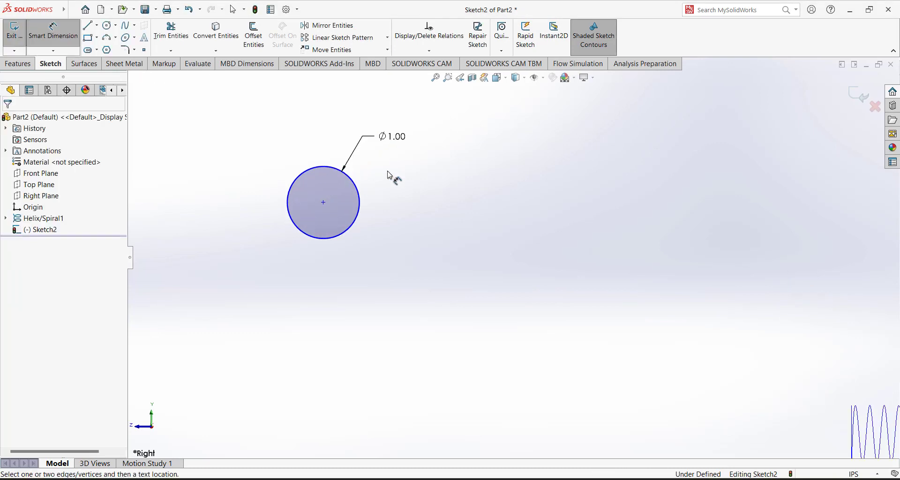
- Draw a corner rectangle with two opposite corners on the Ø1.00 in circle
click(96, 37)
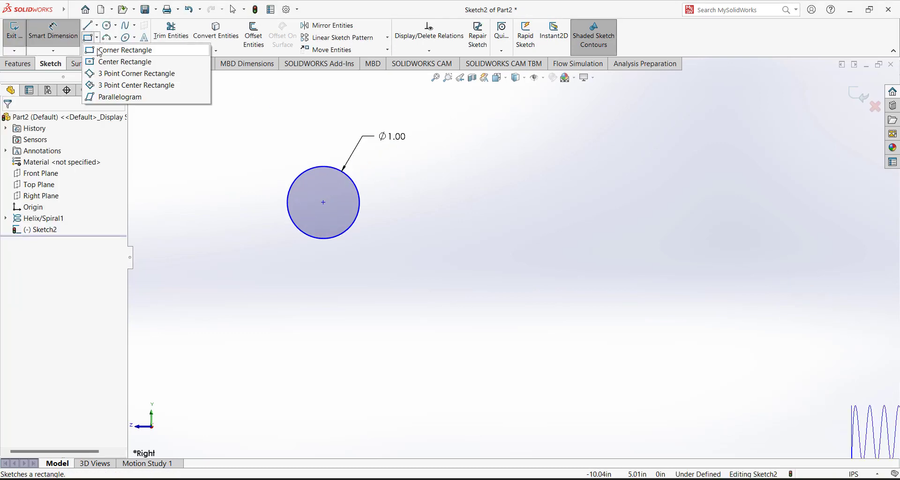
click(110, 63)
click(300, 178)
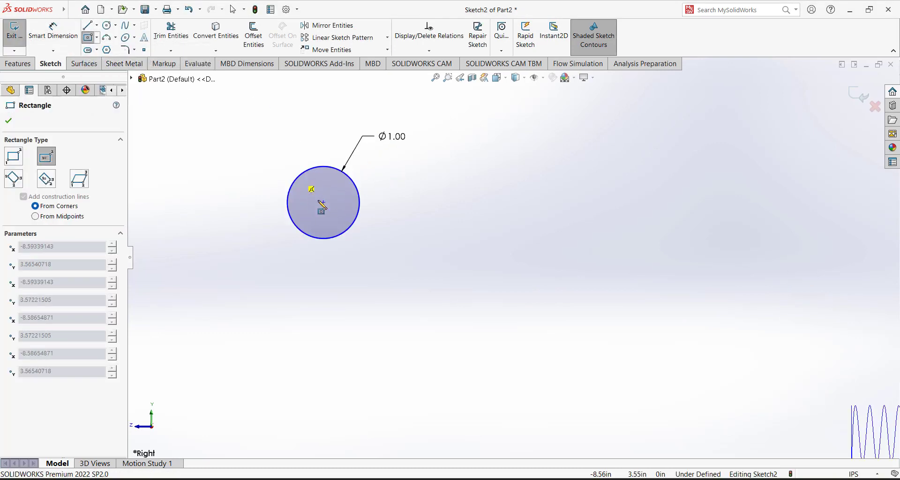
right_click(296, 160)
click(310, 160)
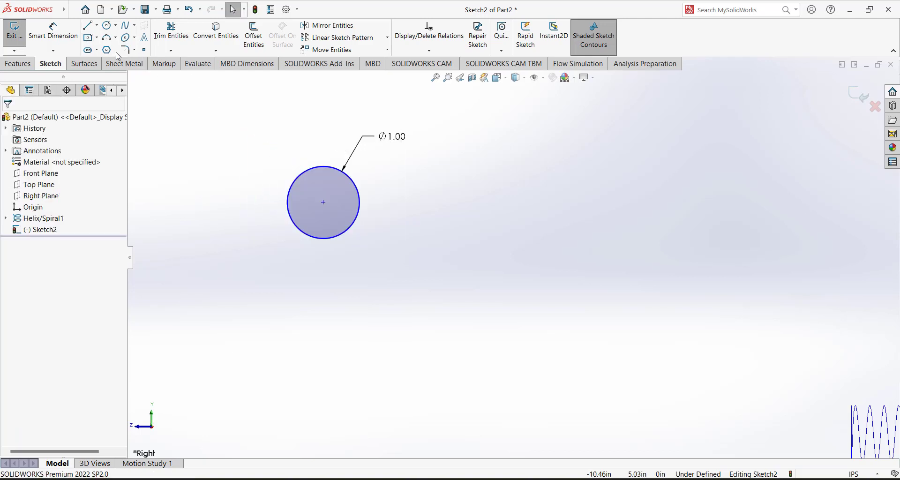
click(97, 38)
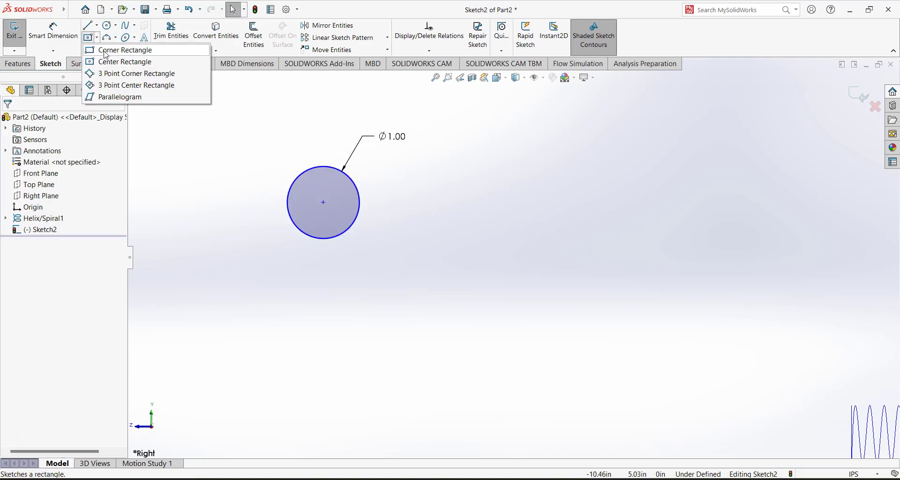
click(105, 50)
click(292, 184)
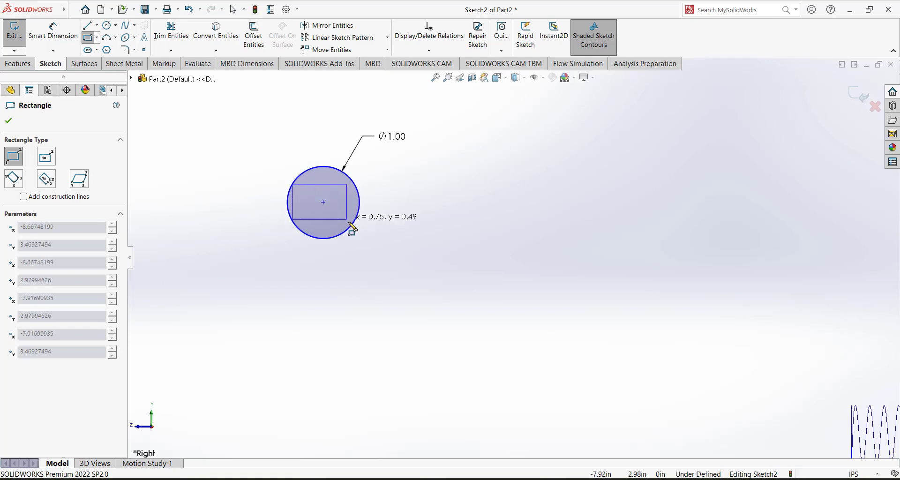
click(350, 225)
key(Escape)
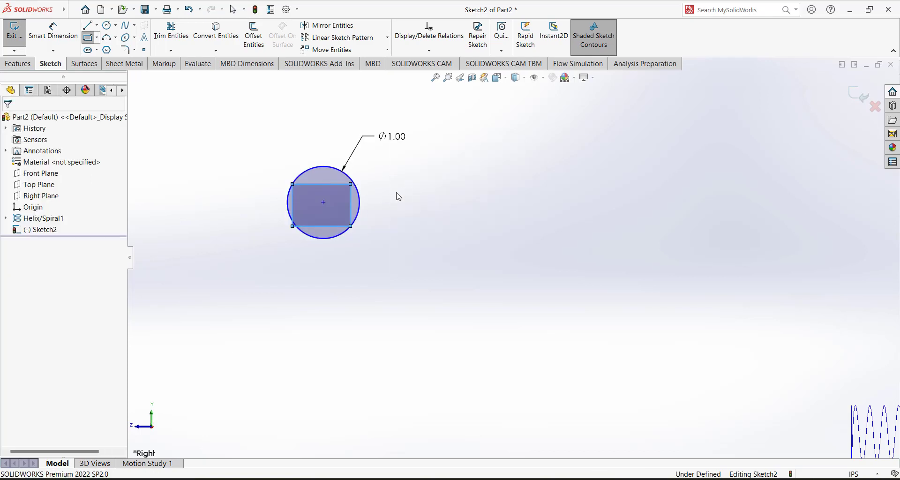
- Add a width dimension between the rectangle's left and right sides
scroll(356, 175, down, 2)
click(63, 40)
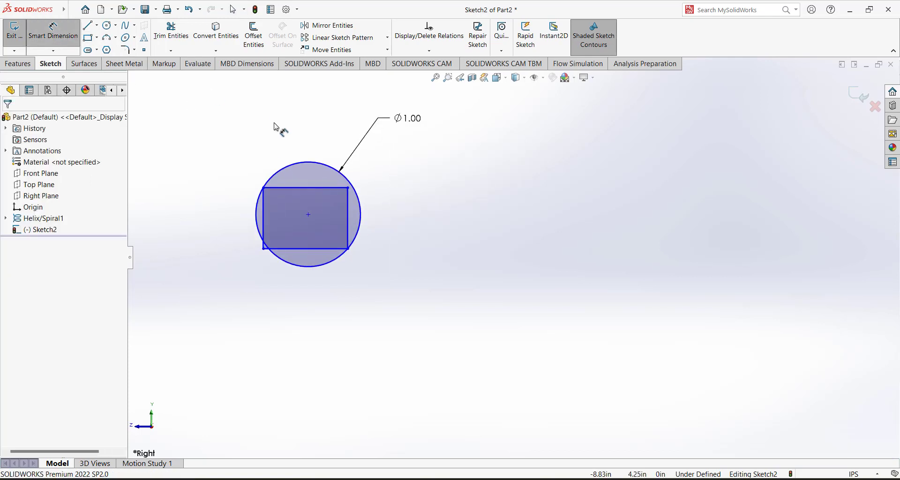
click(347, 200)
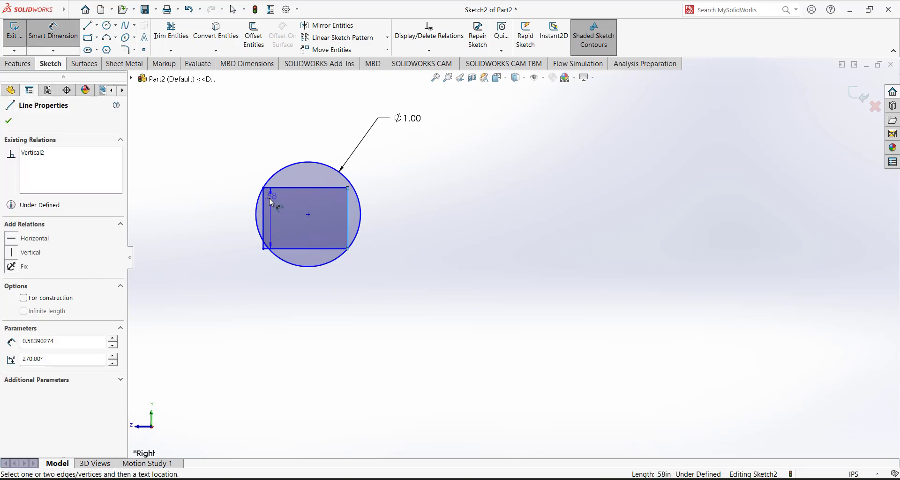
click(263, 202)
click(292, 128)
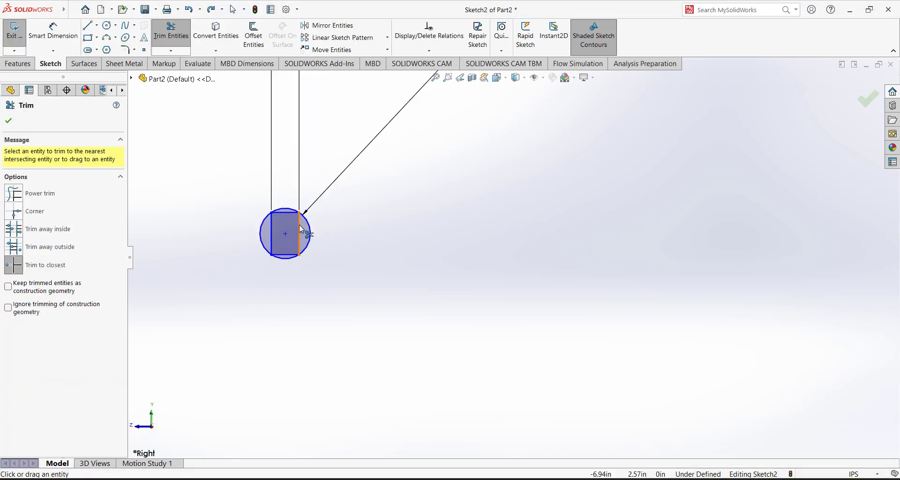
- Trim away the circle's side arcs and the rectangle's top and bottom lines
click(308, 226)
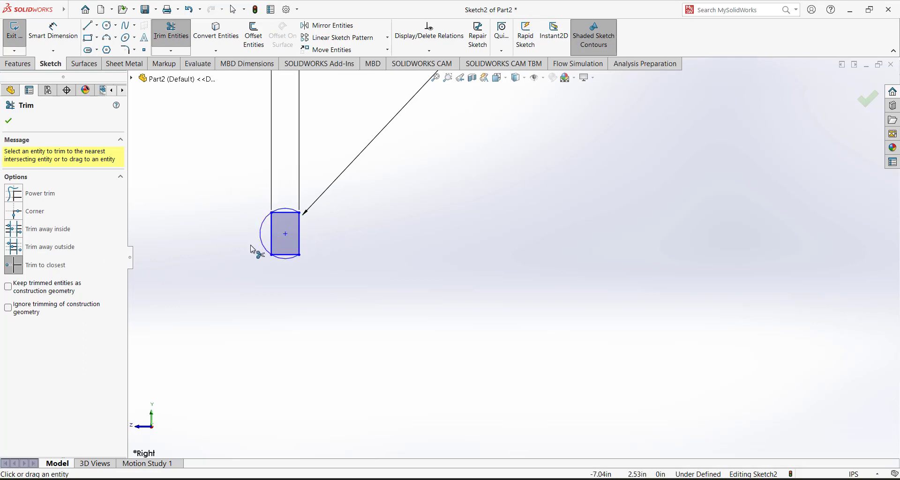
click(261, 237)
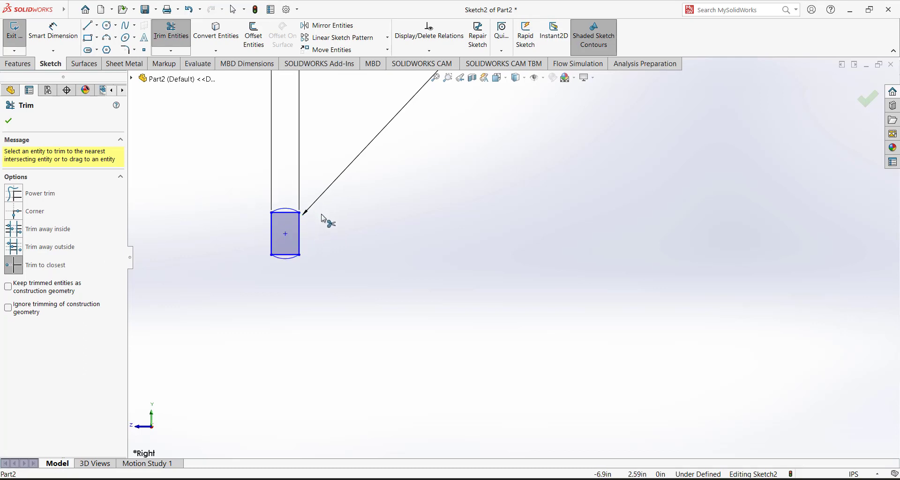
scroll(306, 239, down, 3)
click(303, 223)
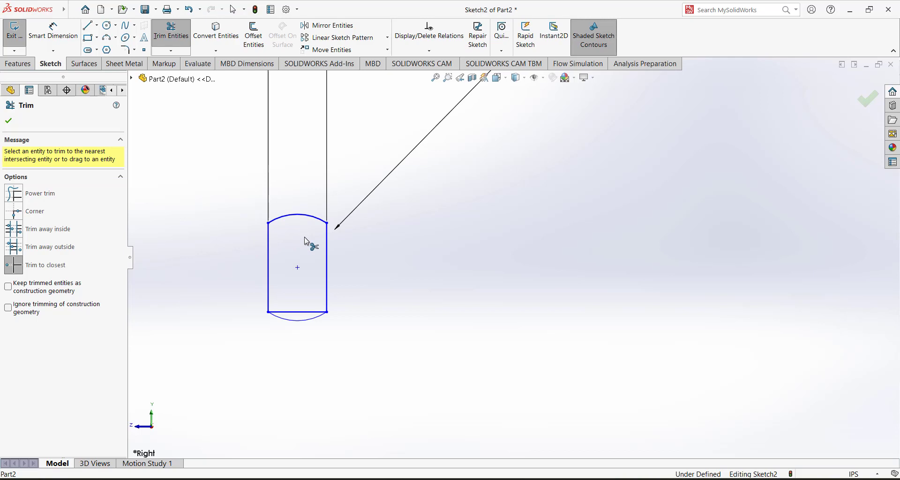
click(304, 306)
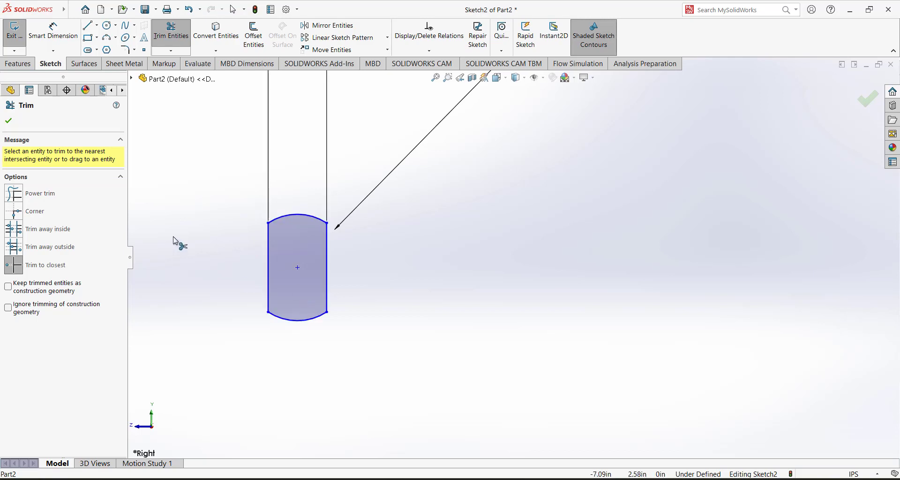
click(97, 25)
- Draw a vertical centerline from the profile's centre up to its top arc
click(108, 48)
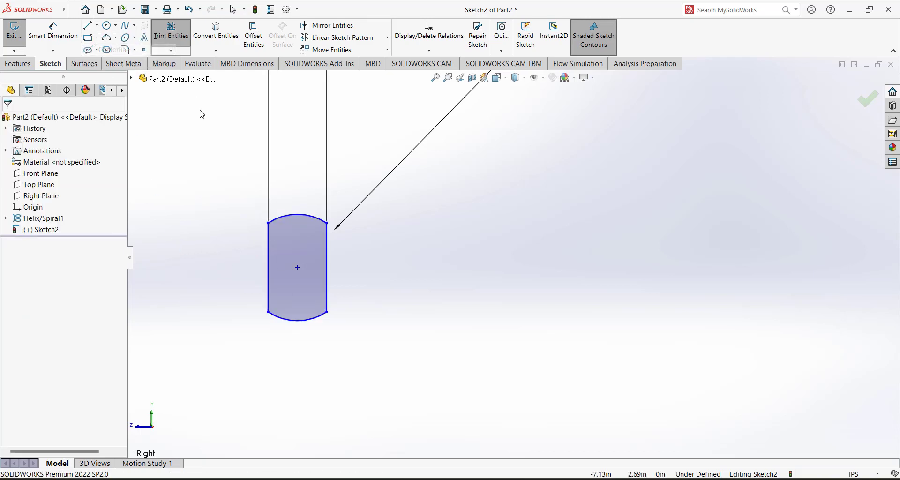
click(297, 267)
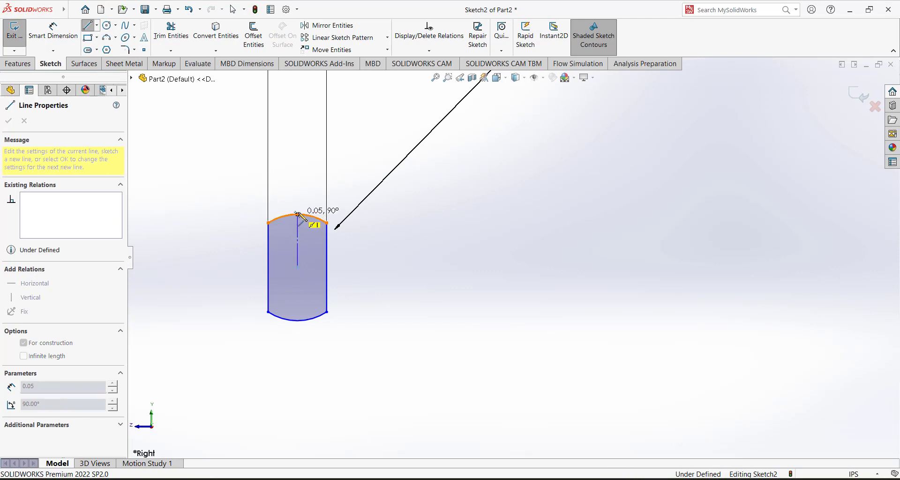
right_click(298, 179)
click(298, 180)
key(f)
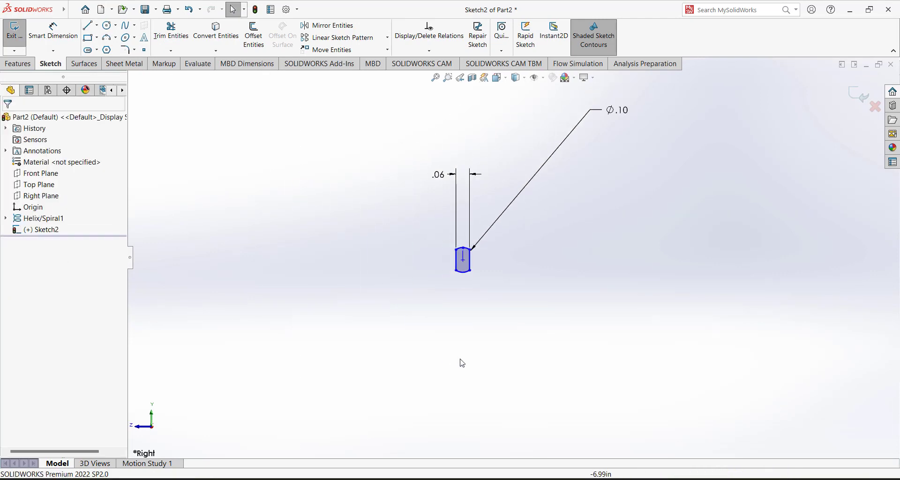
scroll(631, 295, down, 3)
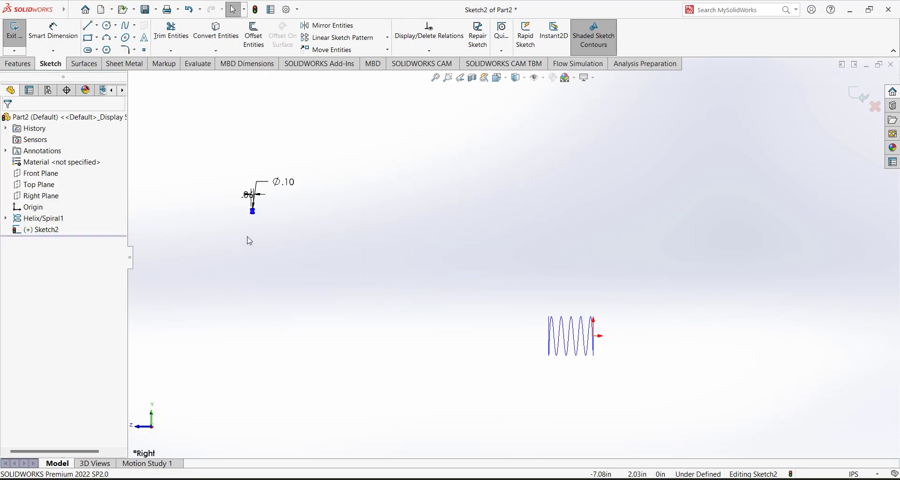
scroll(253, 230, down, 3)
scroll(403, 234, down, 2)
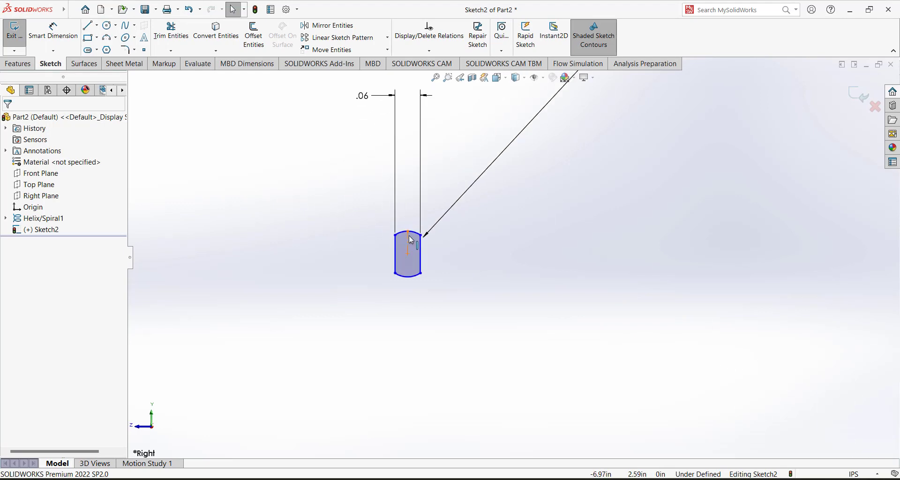
- Pierce the profile's top midpoint onto the helix, then exit Sketch2 in isometric view
click(409, 232)
scroll(303, 273, up, 3)
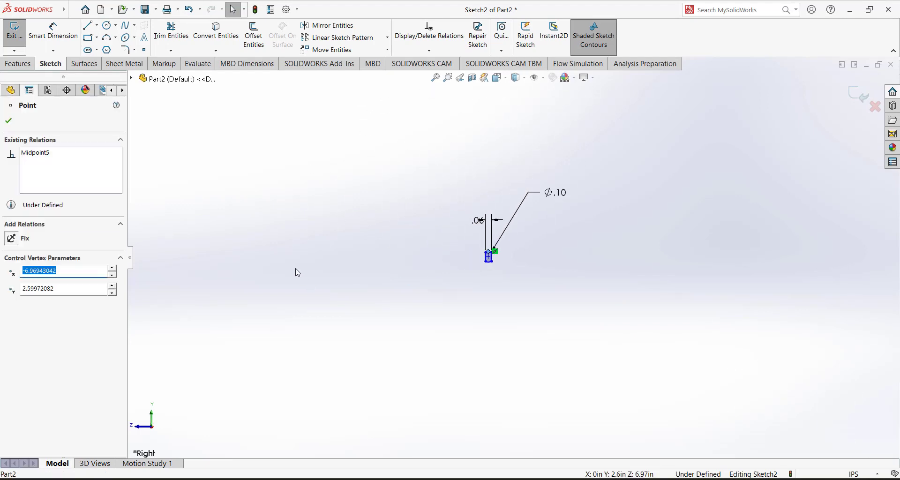
scroll(615, 312, down, 2)
scroll(490, 223, down, 2)
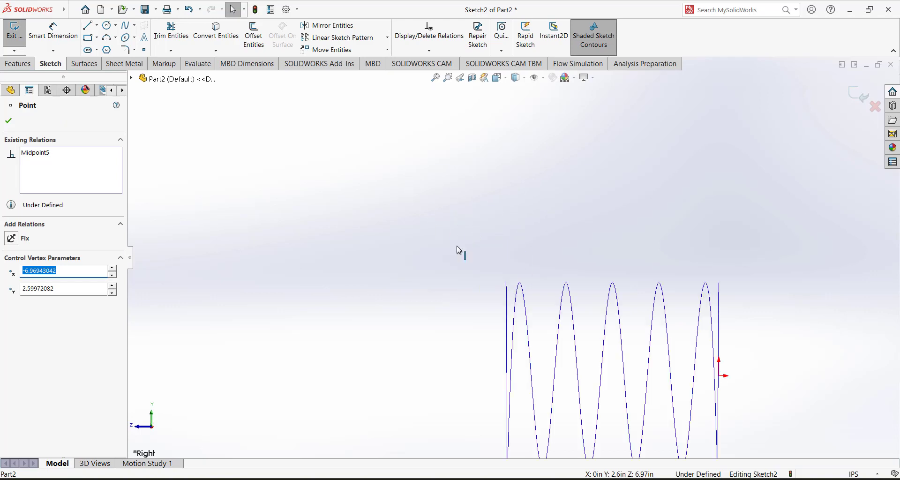
ctrl+click(508, 298)
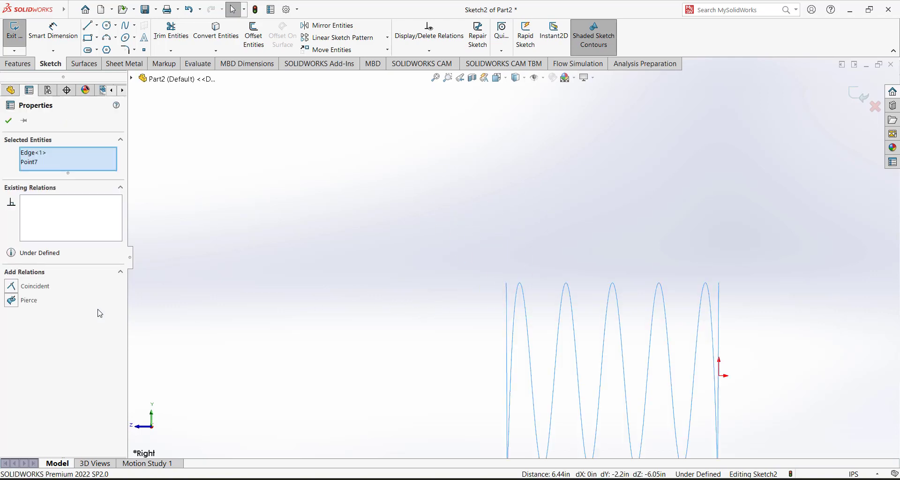
click(11, 300)
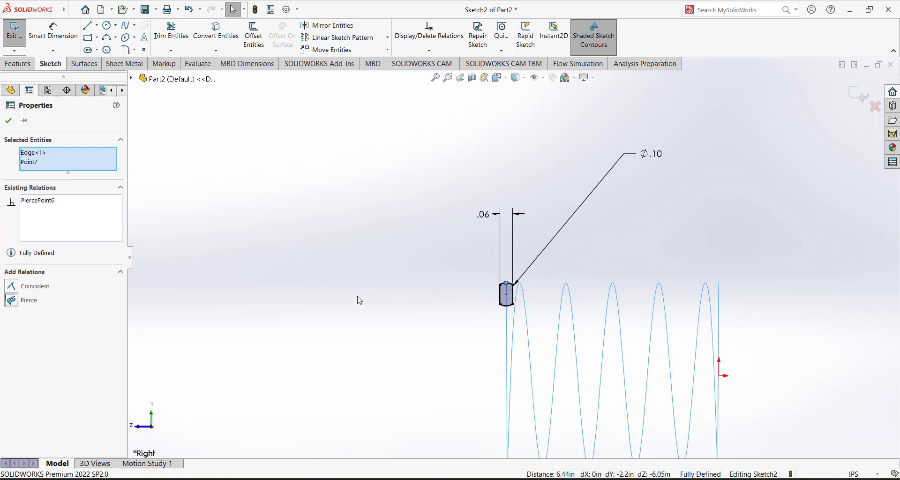
key(Escape)
key(ctrl+7)
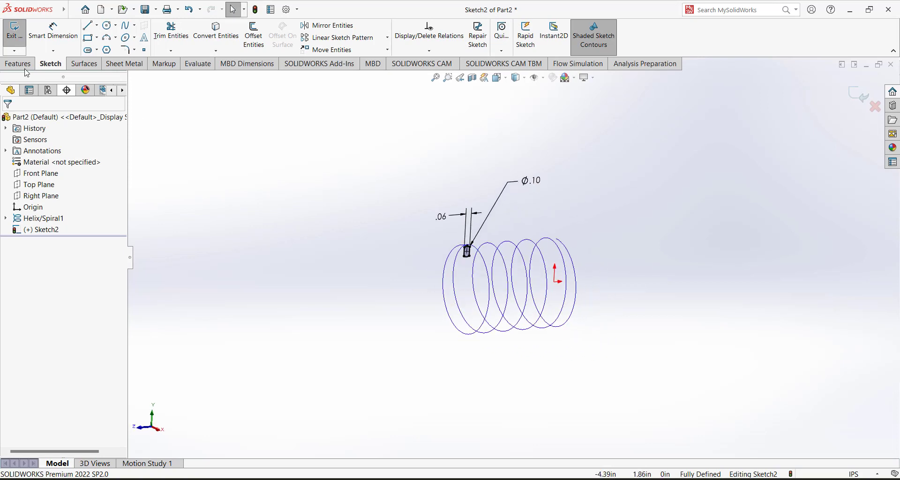
click(14, 30)
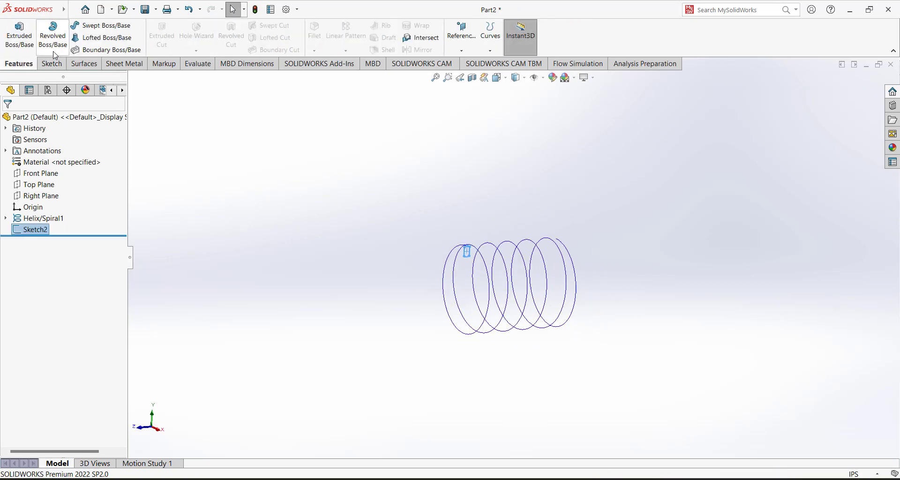
- Create a Swept Boss/Base with Sketch2 as the profile and Helix/Spiral1 as the path
click(101, 25)
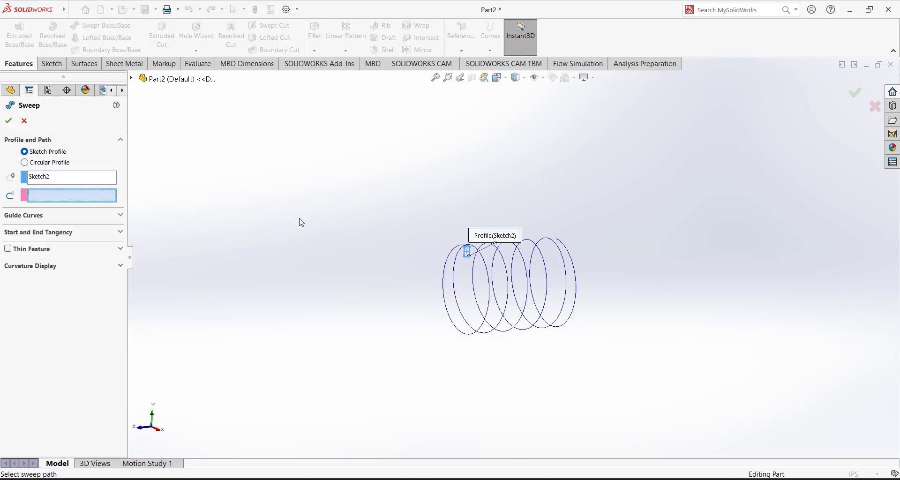
click(494, 288)
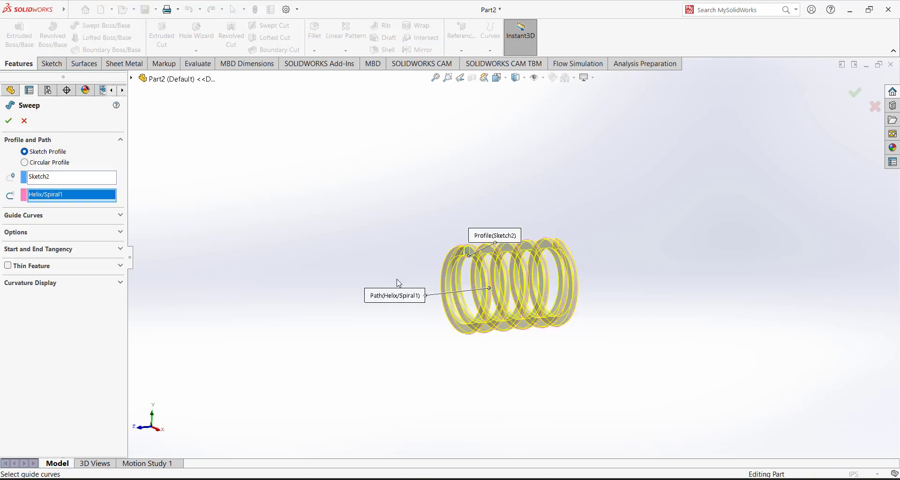